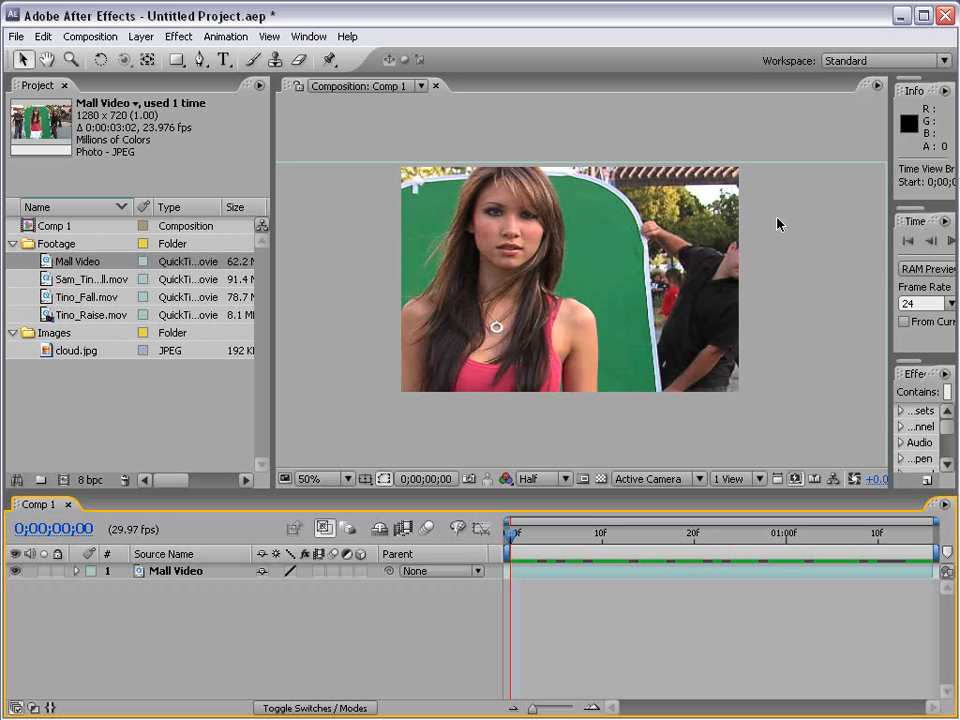
Reset the Standard workspace to its default panel layout
{"action": "left_click", "coordinate": [773, 115]}
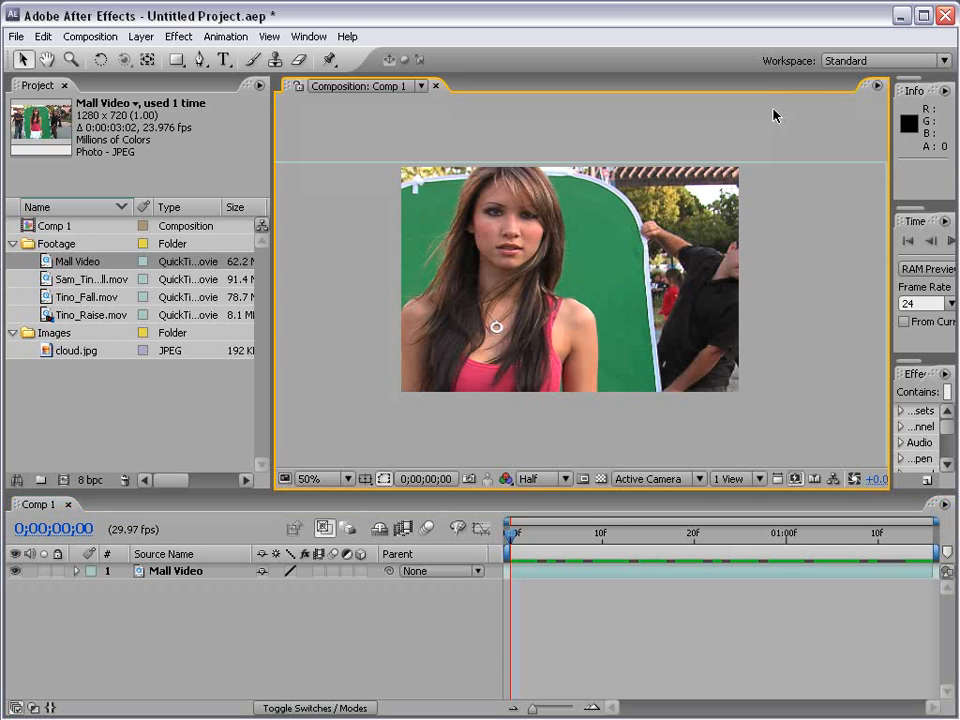
{"action": "left_click", "coordinate": [866, 61]}
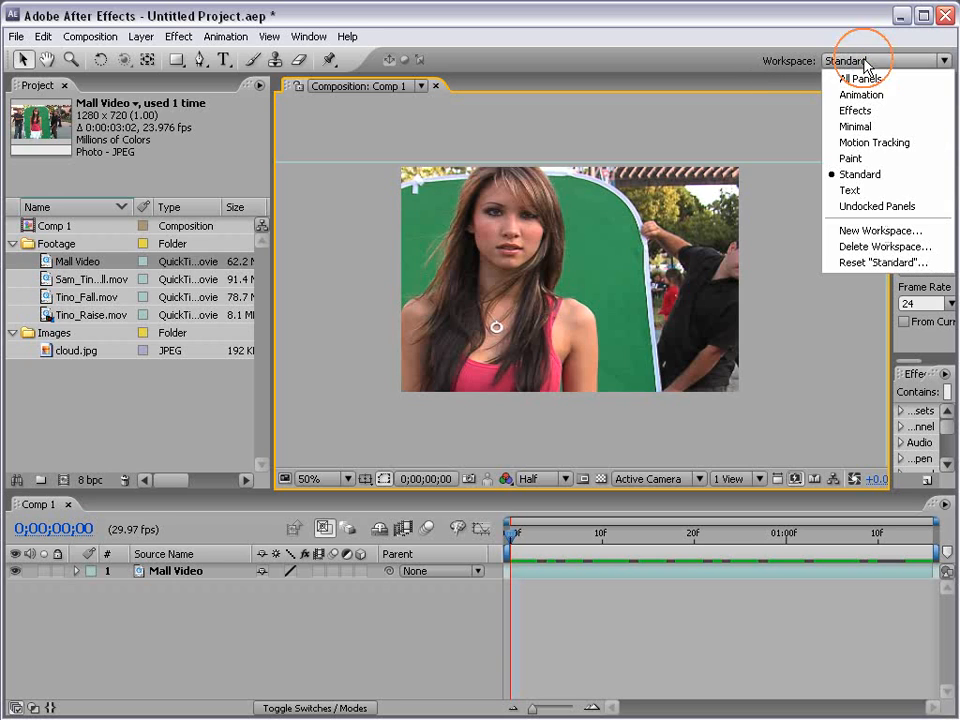
{"action": "left_click", "coordinate": [873, 263]}
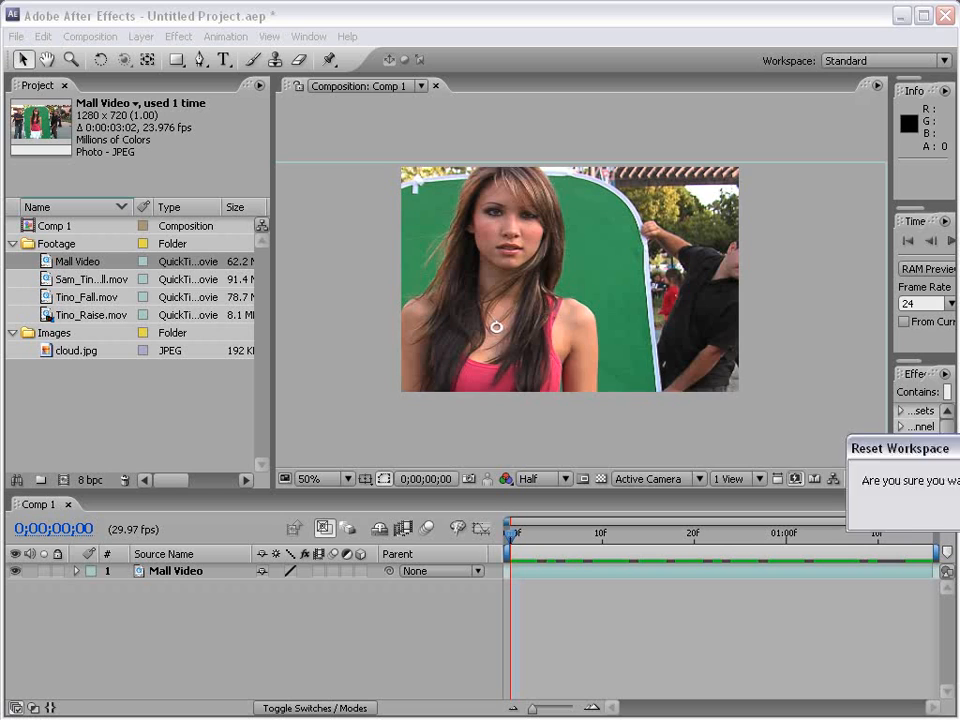
{"action": "left_click", "coordinate": [515, 419]}
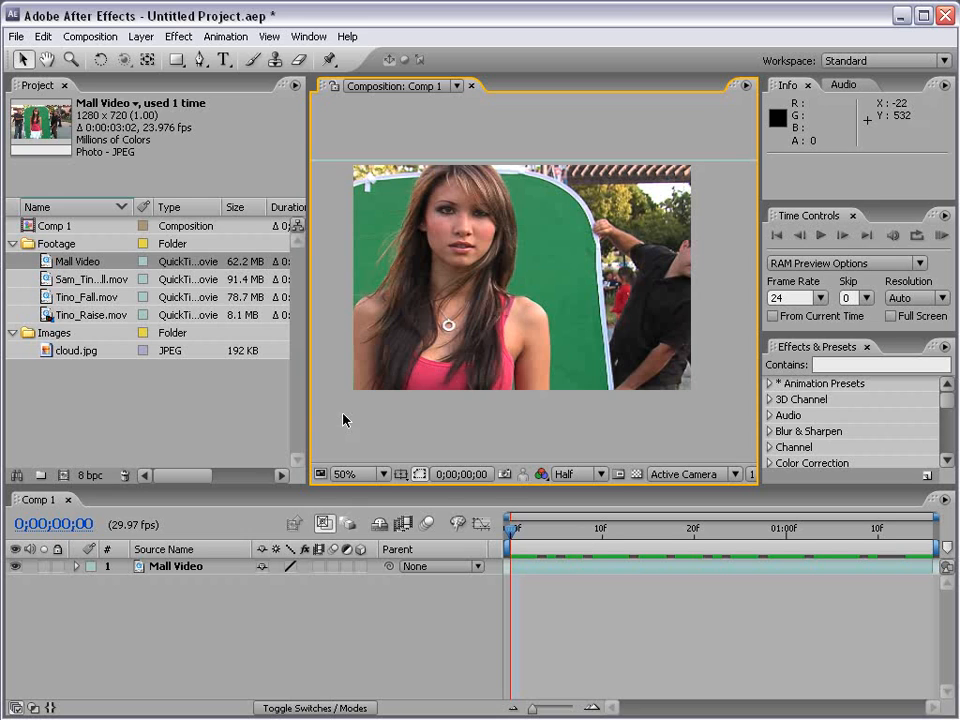
Create a new composition from the Mall Video footage, matching the clip's own settings
{"action": "left_click", "coordinate": [141, 383]}
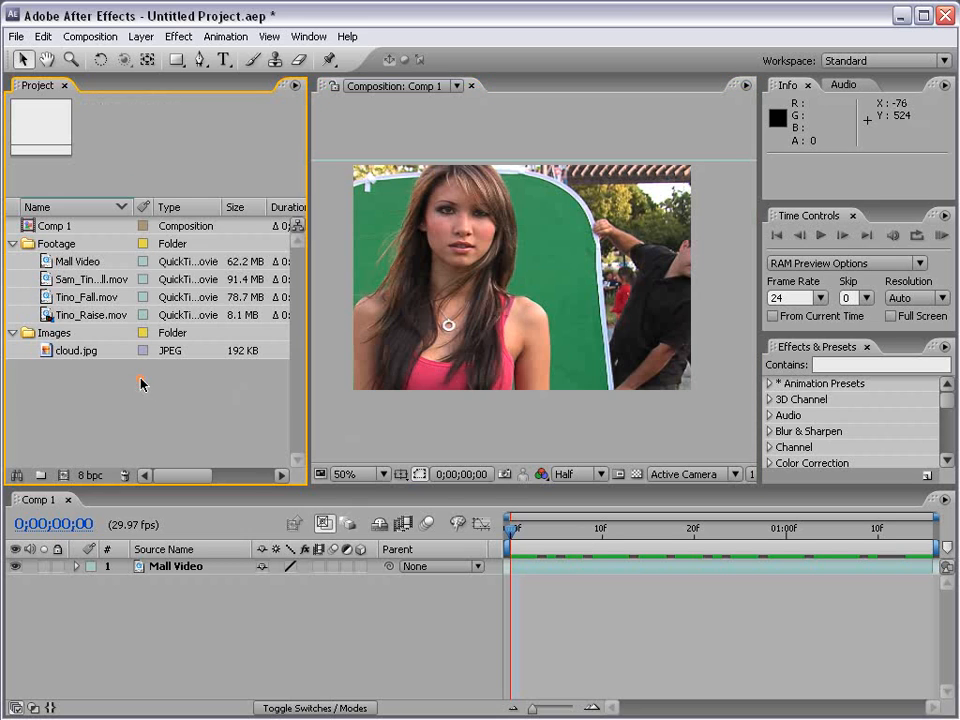
{"action": "left_click", "coordinate": [85, 264]}
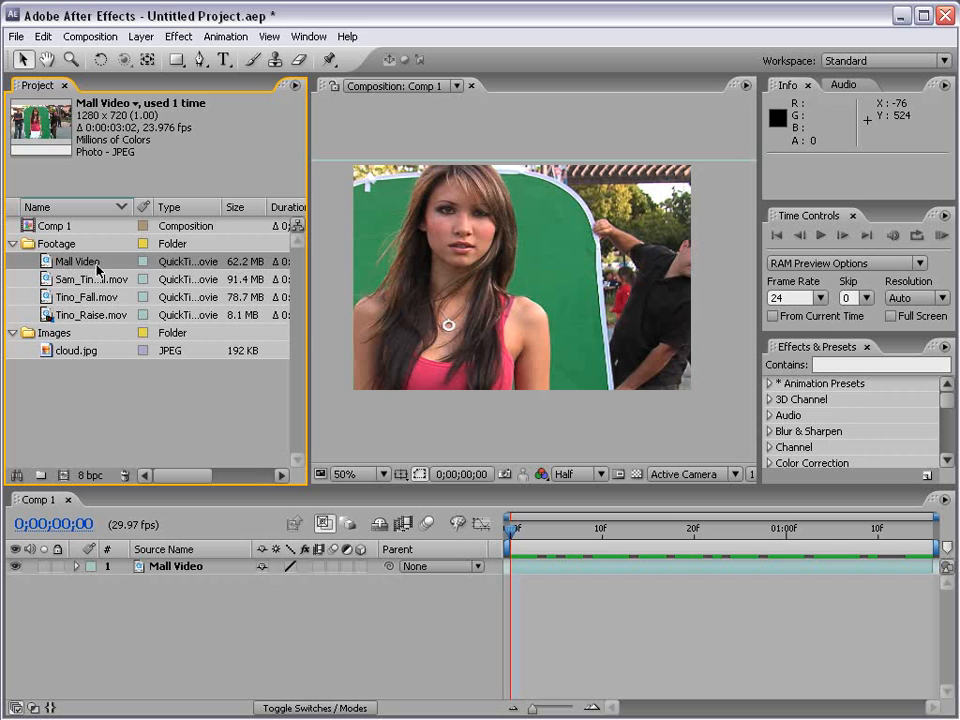
{"action": "left_click_drag", "start_coordinate": [85, 264], "coordinate": [63, 482]}
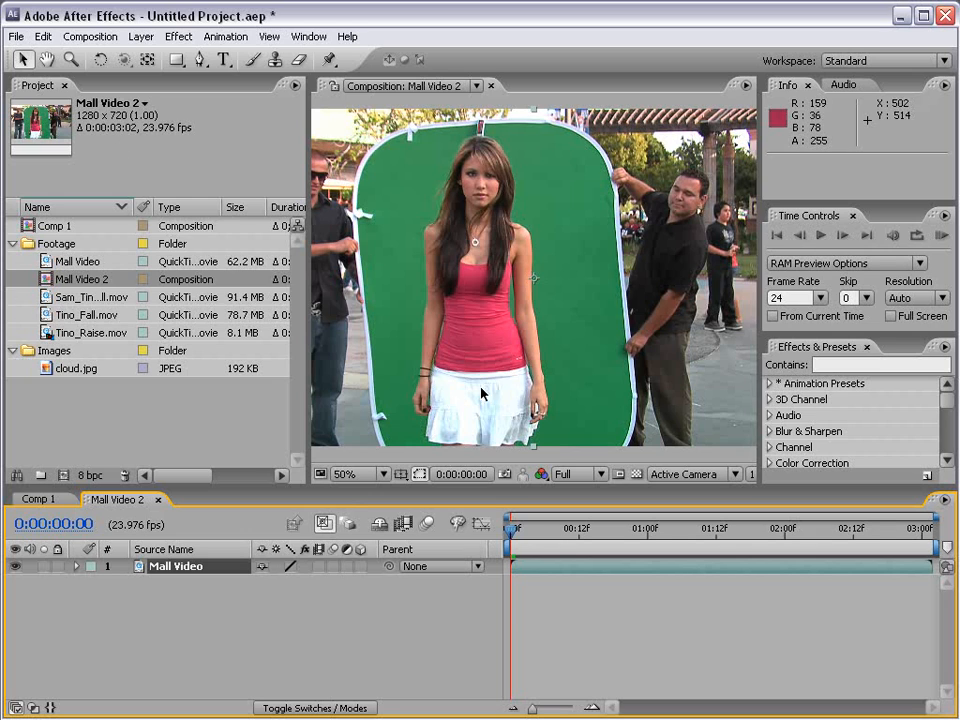
{"action": "key", "text": "comma"}
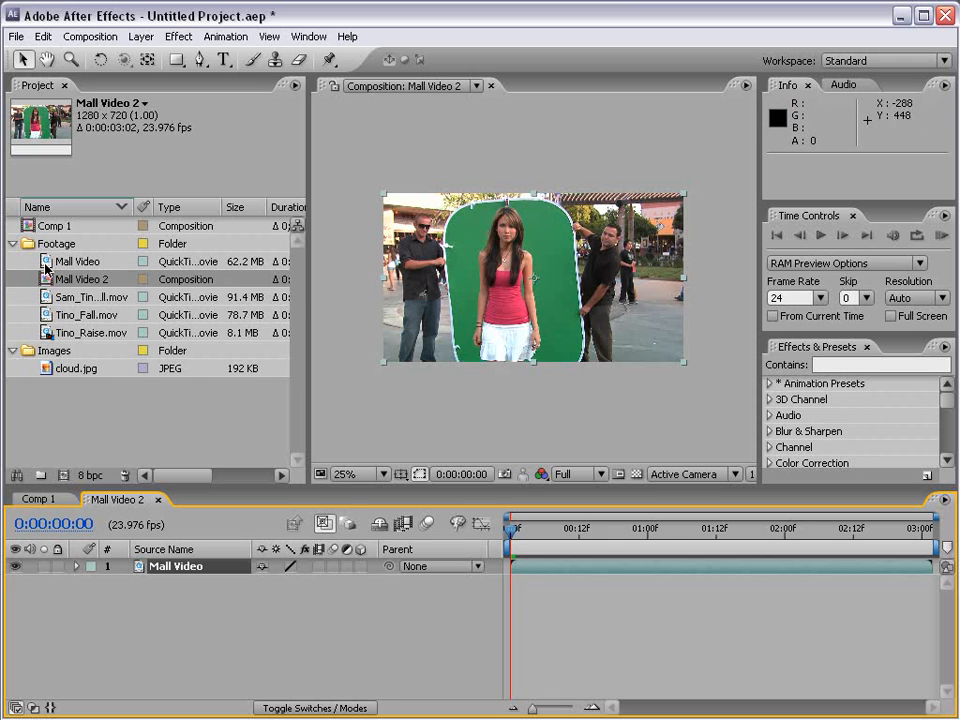
{"action": "left_click_drag", "start_coordinate": [889, 527], "coordinate": [498, 566]}
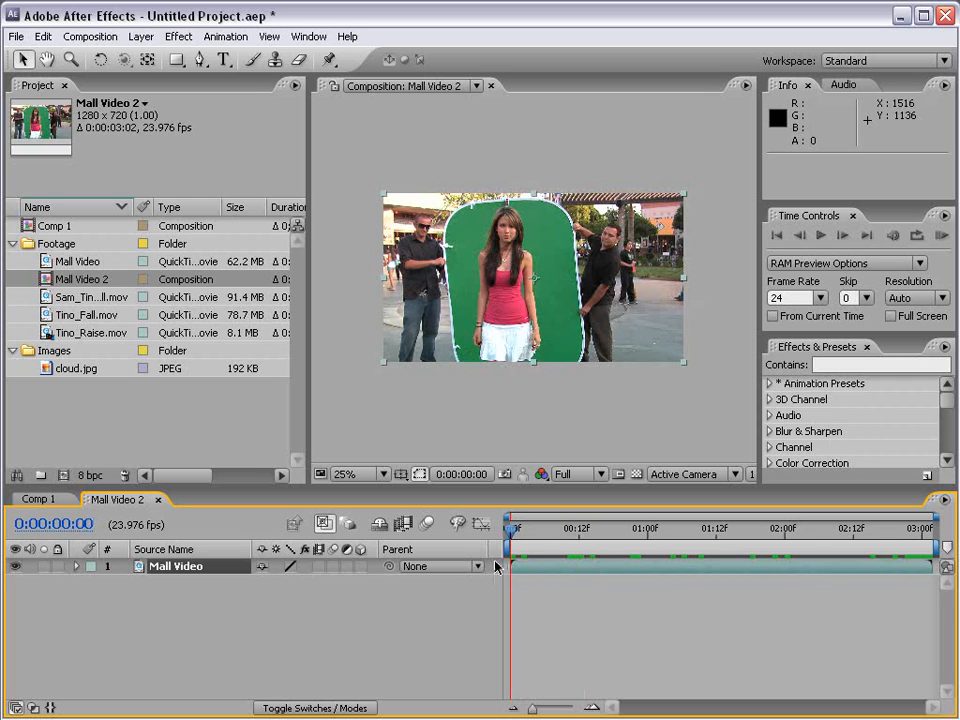
{"action": "left_click", "coordinate": [118, 36]}
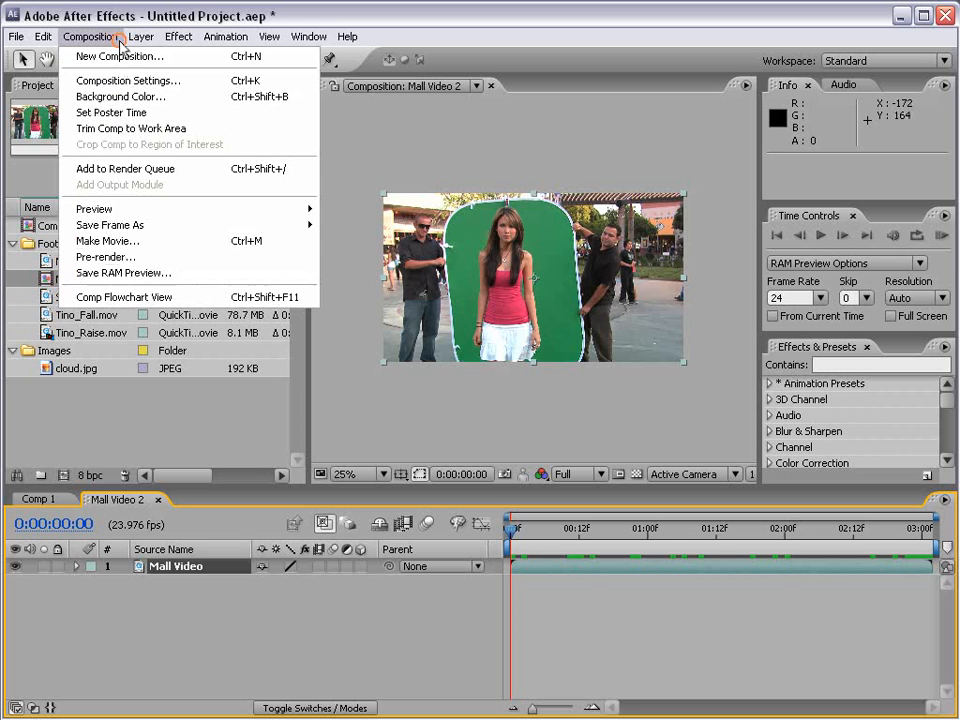
{"action": "left_click", "coordinate": [116, 18]}
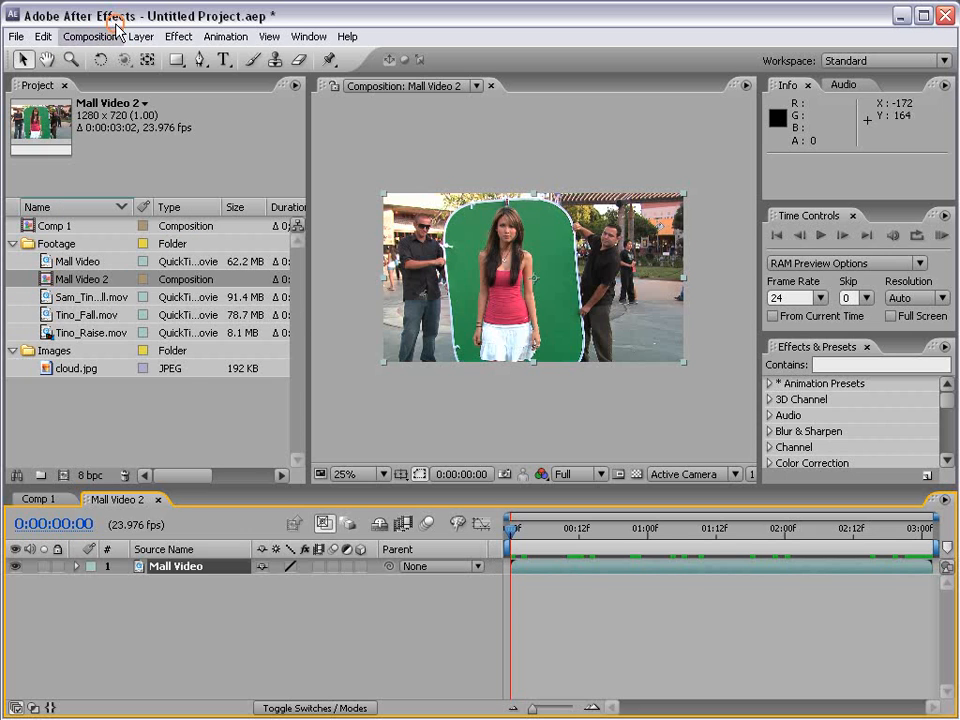
{"action": "left_click", "coordinate": [593, 660]}
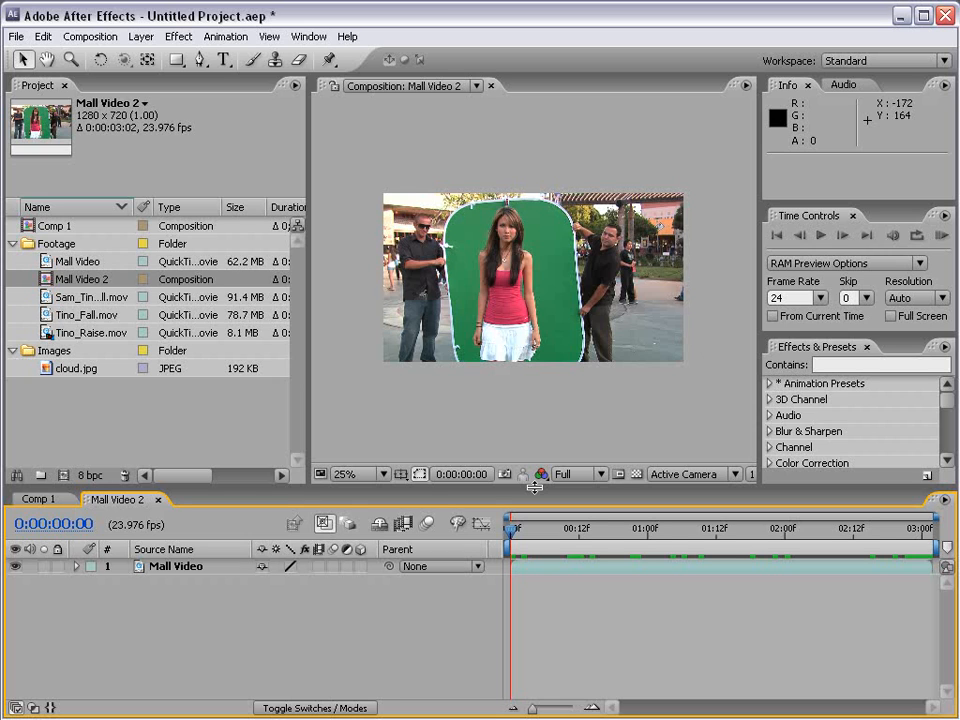
Apply Fast Blur to the Mall Video layer with Blurriness 53 and Repeat Edge Pixels enabled
{"action": "scroll", "coordinate": [454, 341], "scroll_direction": "up", "scroll_amount": 2}
{"action": "left_click", "coordinate": [168, 568]}
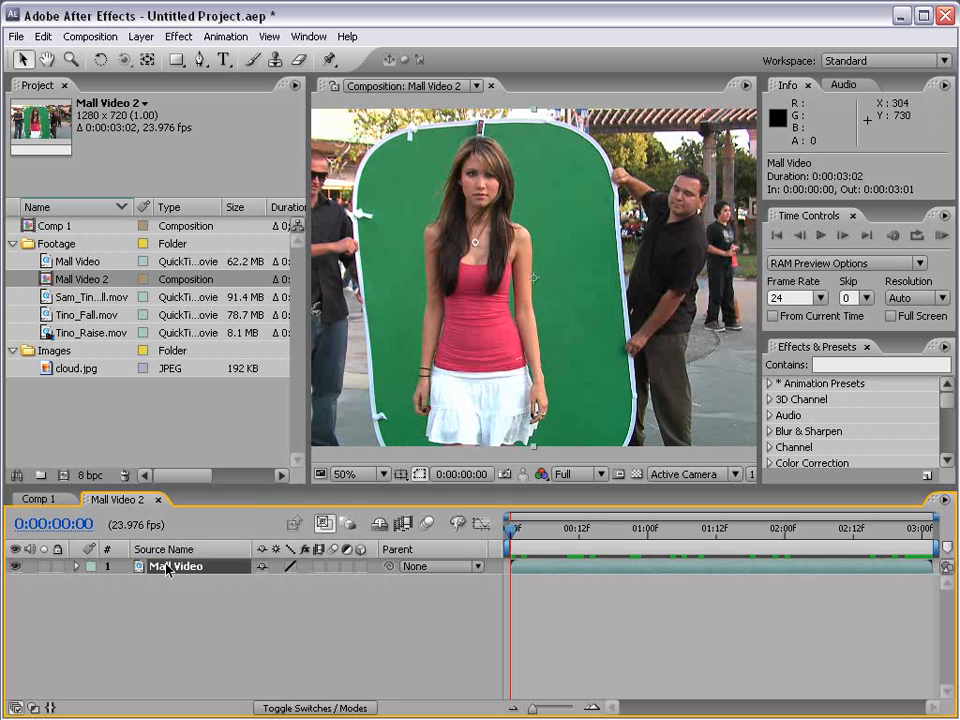
{"action": "left_click", "coordinate": [176, 36]}
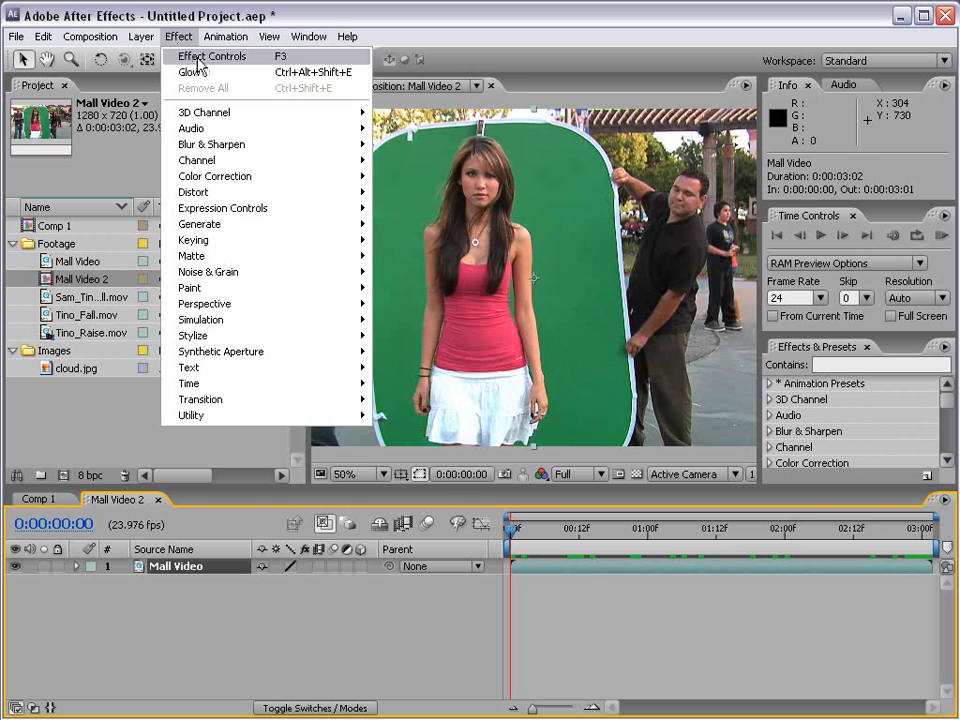
{"action": "mouse_move", "coordinate": [225, 147]}
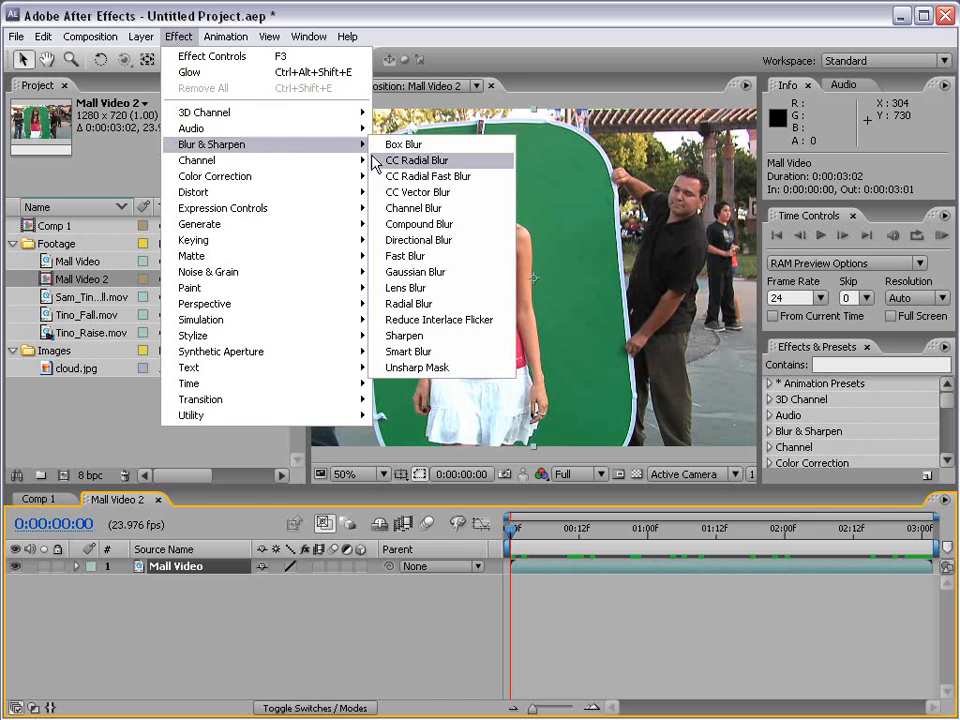
{"action": "left_click", "coordinate": [457, 259]}
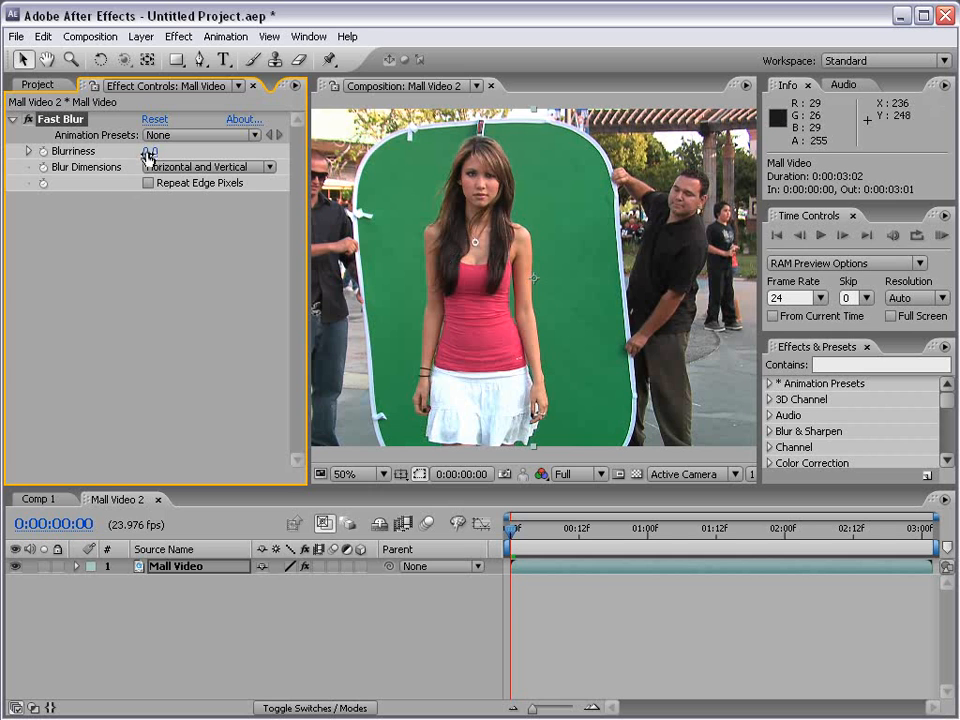
{"action": "left_click_drag", "start_coordinate": [148, 155], "coordinate": [193, 155]}
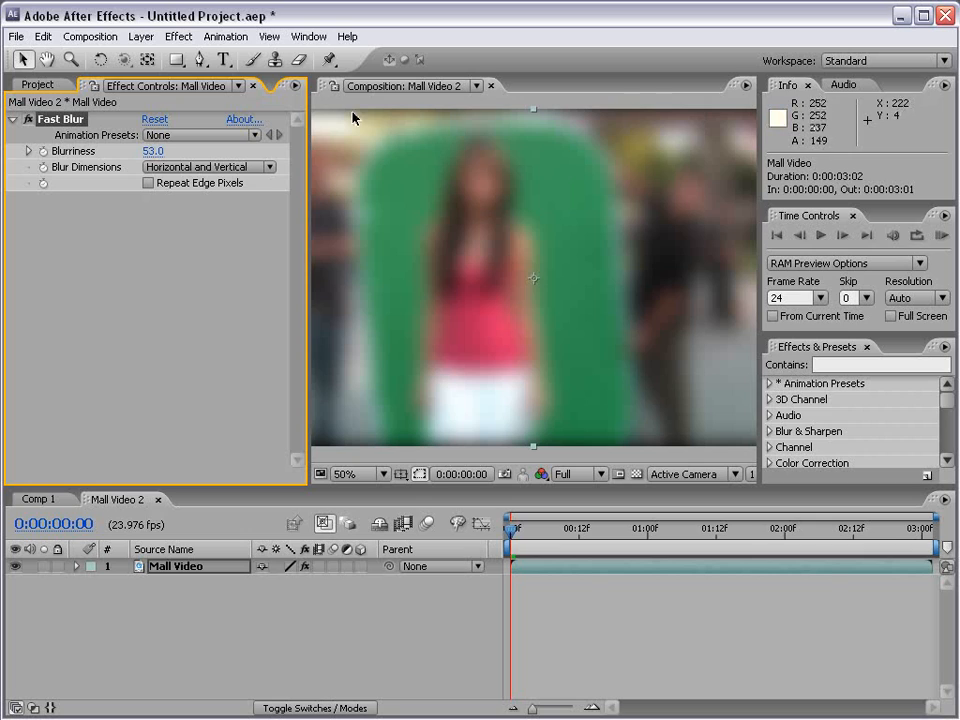
{"action": "left_click", "coordinate": [150, 184]}
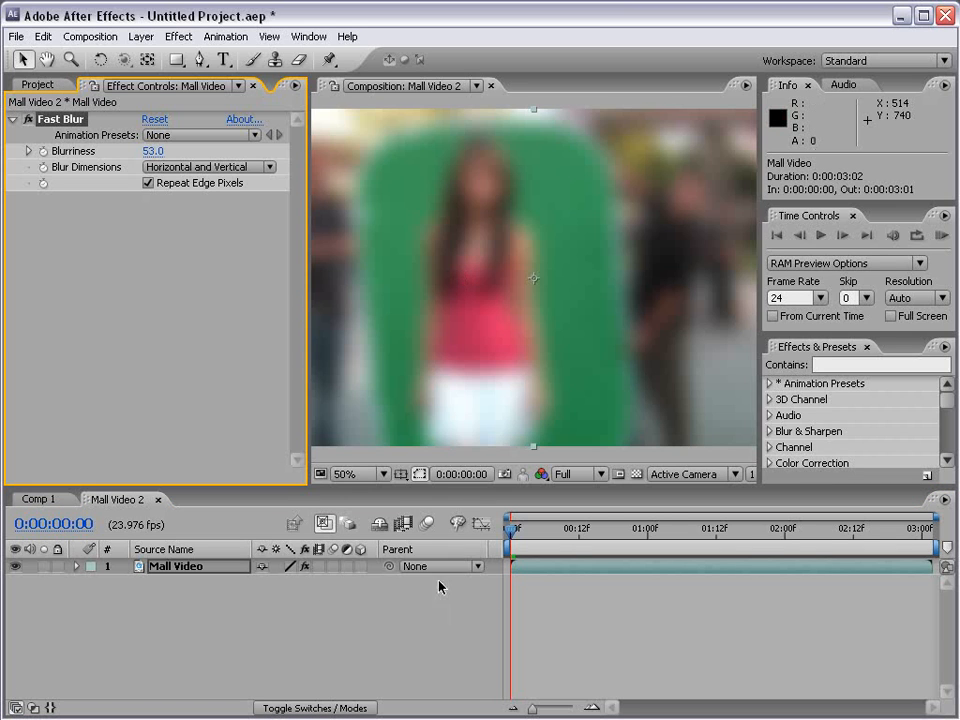
Add a Curves effect to the Mall Video layer and shape its RGB curve into a contrast-boosting S-curve
{"action": "key", "text": "comma"}
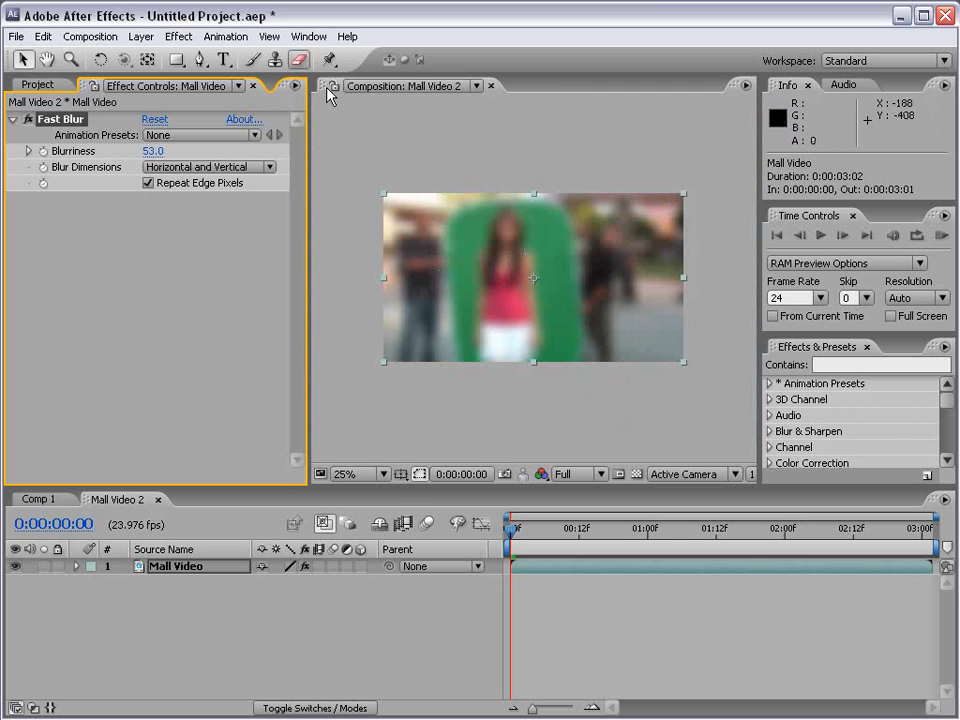
{"action": "left_click", "coordinate": [178, 38]}
{"action": "mouse_move", "coordinate": [212, 178]}
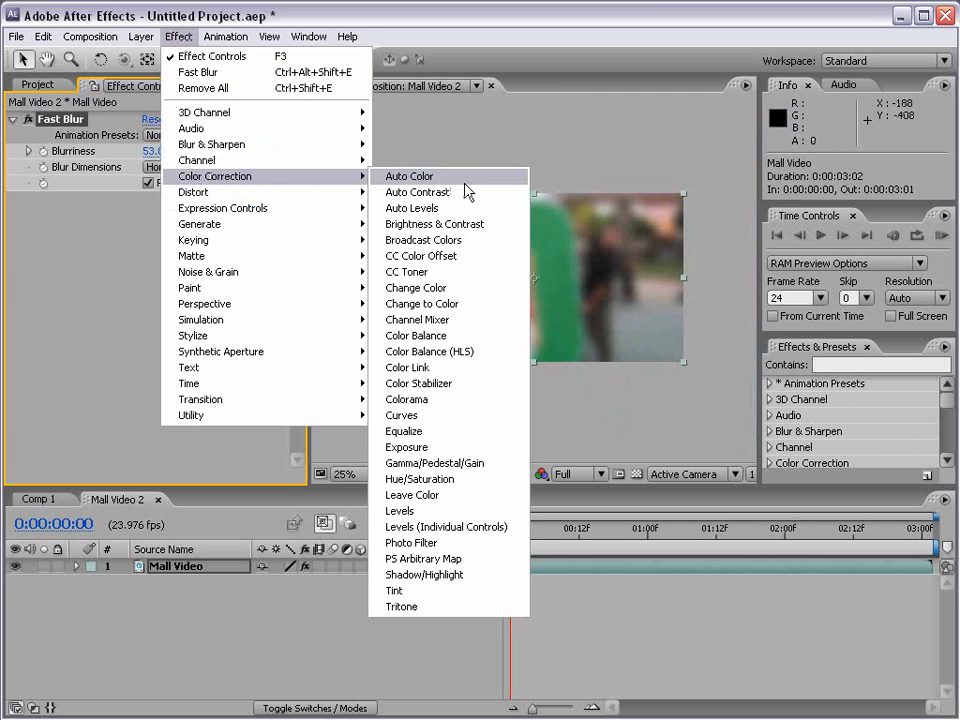
{"action": "left_click", "coordinate": [431, 416]}
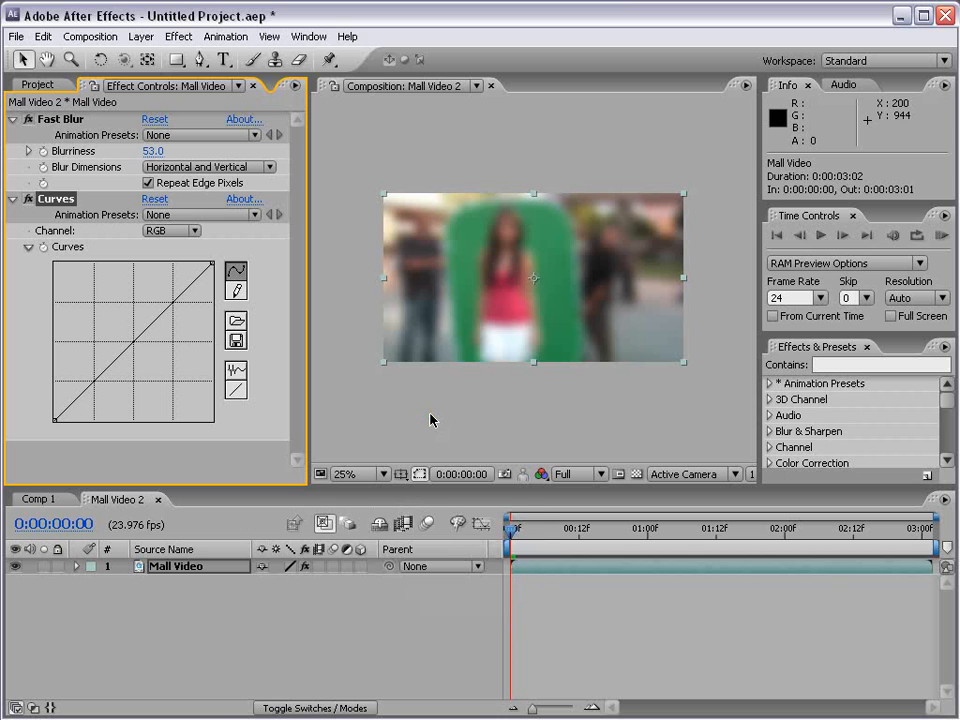
{"action": "left_click_drag", "start_coordinate": [146, 328], "coordinate": [139, 290]}
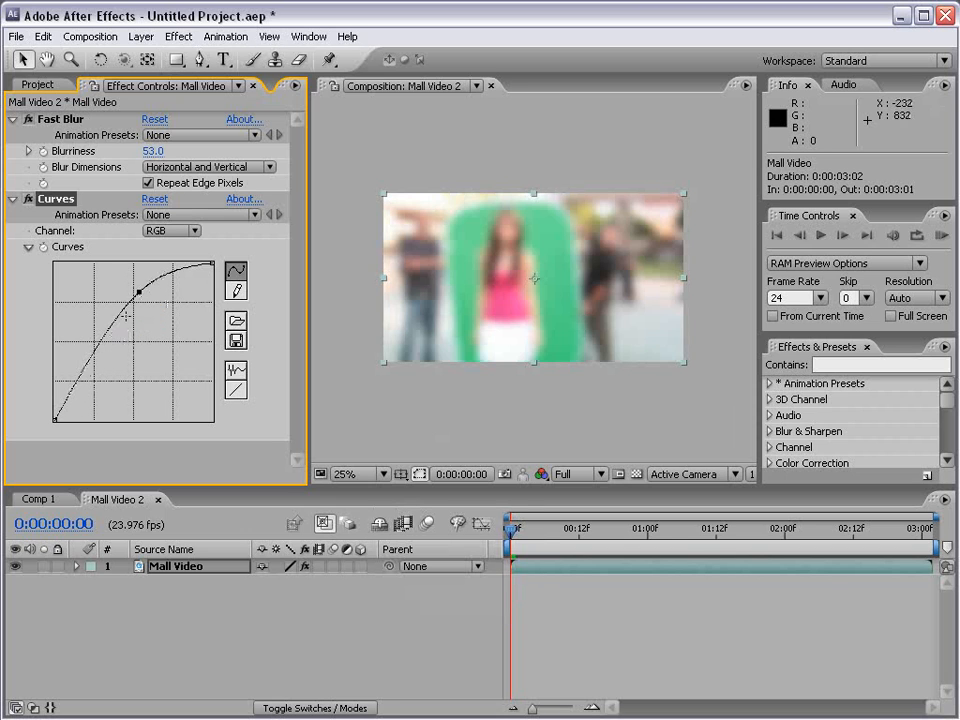
{"action": "left_click_drag", "start_coordinate": [100, 352], "coordinate": [108, 378]}
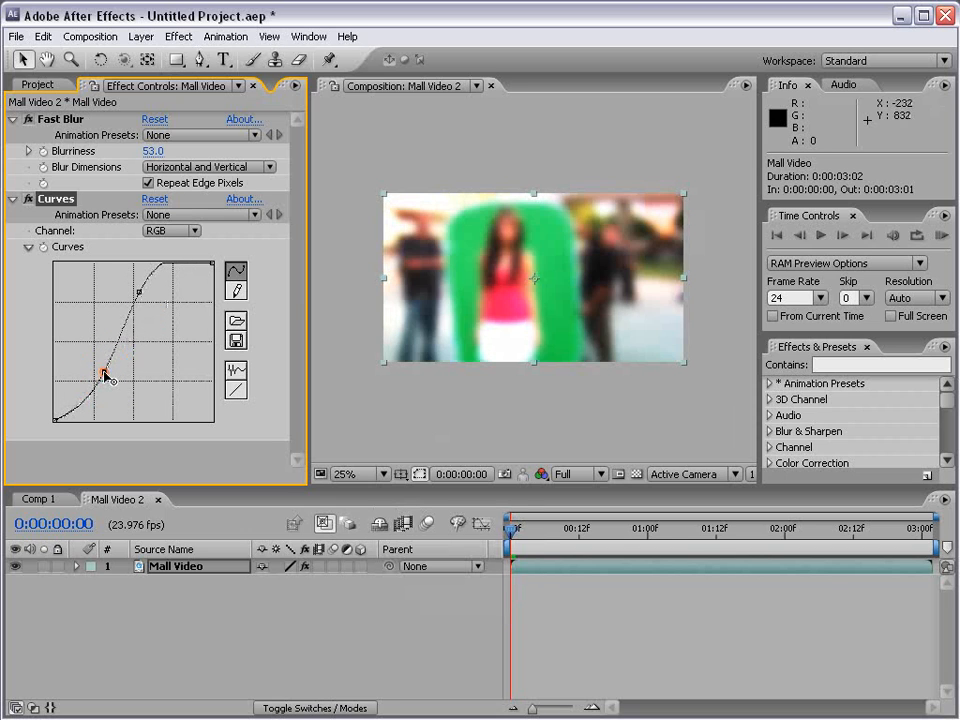
Reorder the effects so Fast Blur comes after Curves, with both effects collapsed
{"action": "left_click", "coordinate": [13, 119]}
{"action": "left_click", "coordinate": [56, 120]}
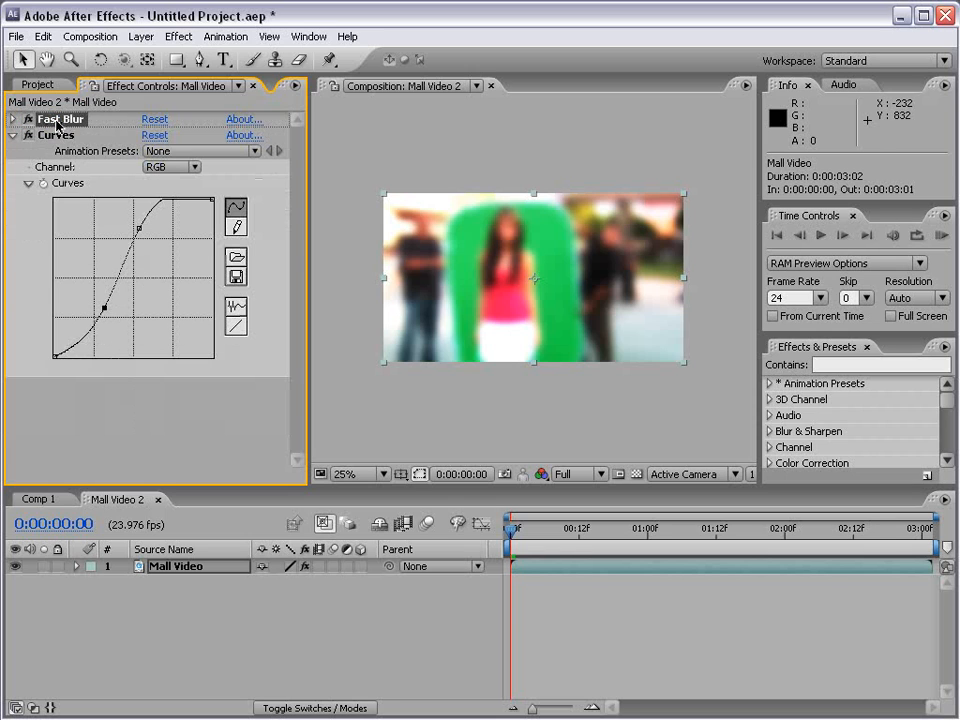
{"action": "left_click_drag", "start_coordinate": [56, 120], "coordinate": [66, 372]}
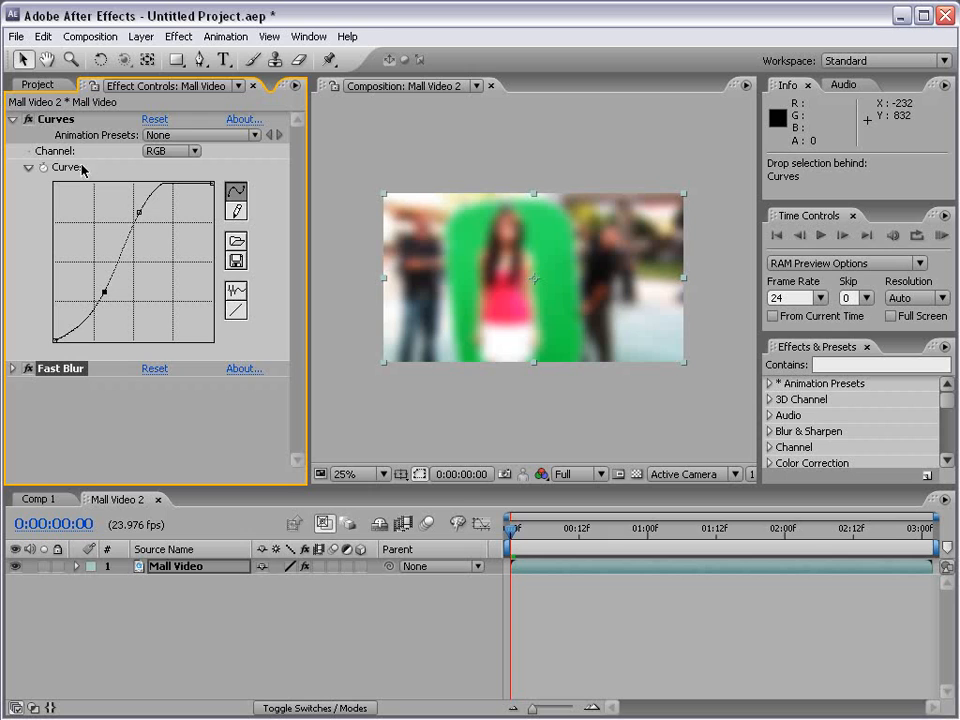
{"action": "left_click", "coordinate": [13, 119]}
{"action": "mouse_move", "coordinate": [56, 119]}
{"action": "left_mouse_down"}
{"action": "mouse_move", "coordinate": [66, 125]}
{"action": "mouse_move", "coordinate": [58, 143]}
{"action": "left_mouse_up"}
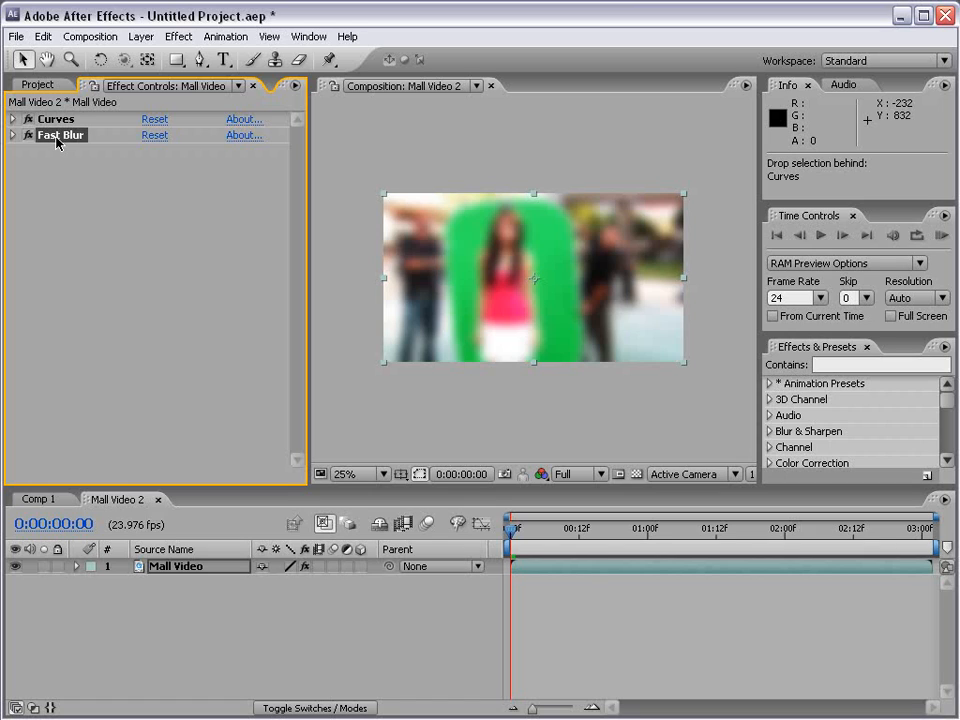
{"action": "left_click", "coordinate": [86, 138]}
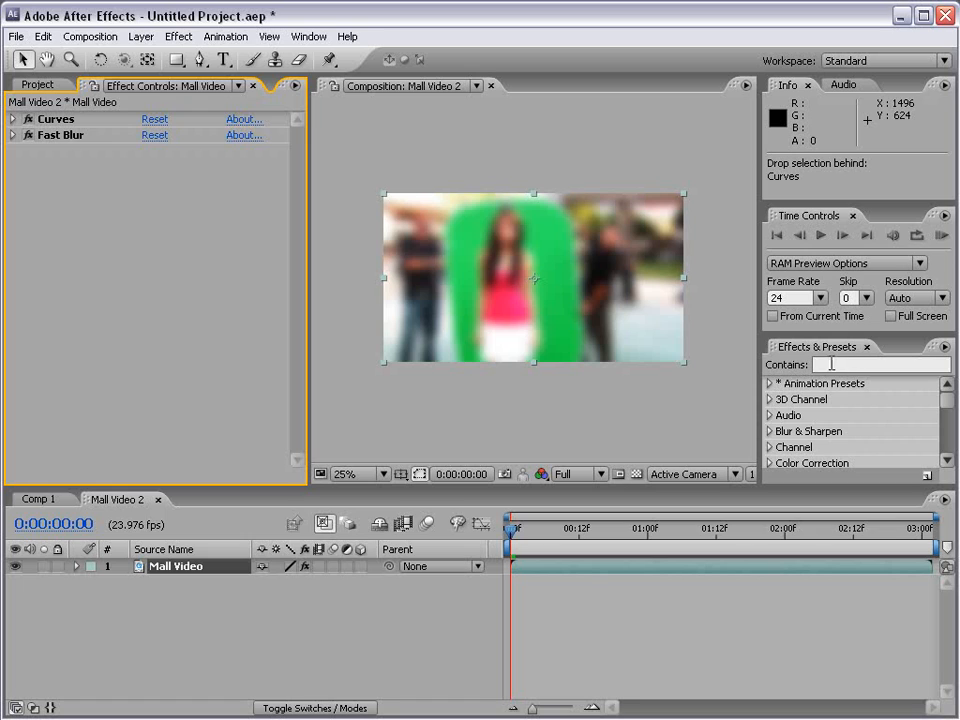
Enlarge the effects browser, search it for "glow", and apply the Stylize Glow effect to the Mall Video layer
{"action": "left_click_drag", "start_coordinate": [818, 334], "coordinate": [815, 254]}
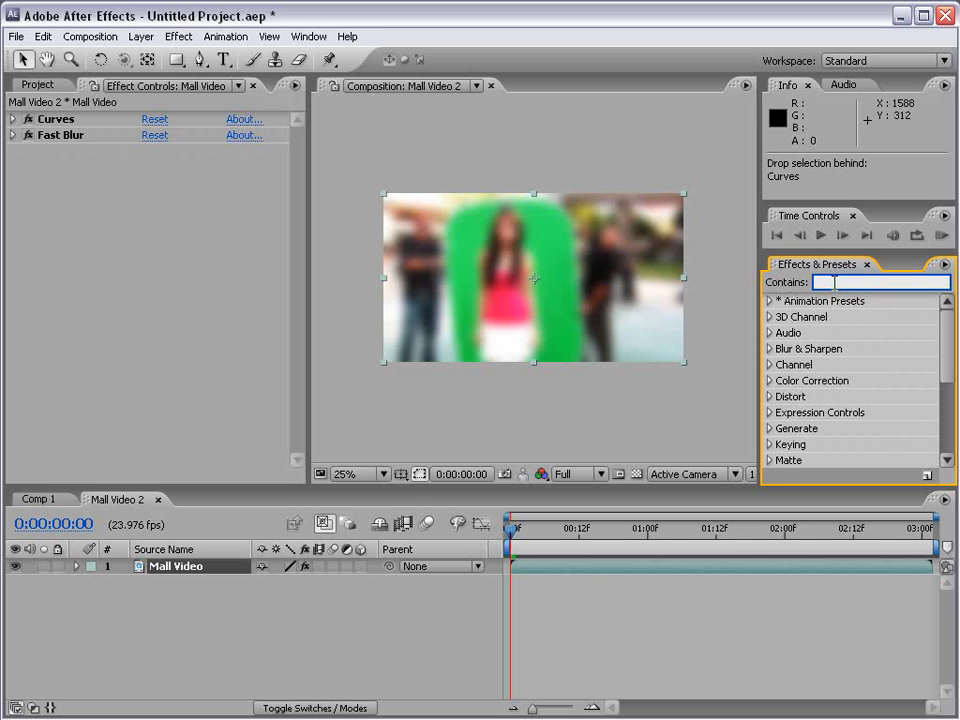
{"action": "type", "text": "glow"}
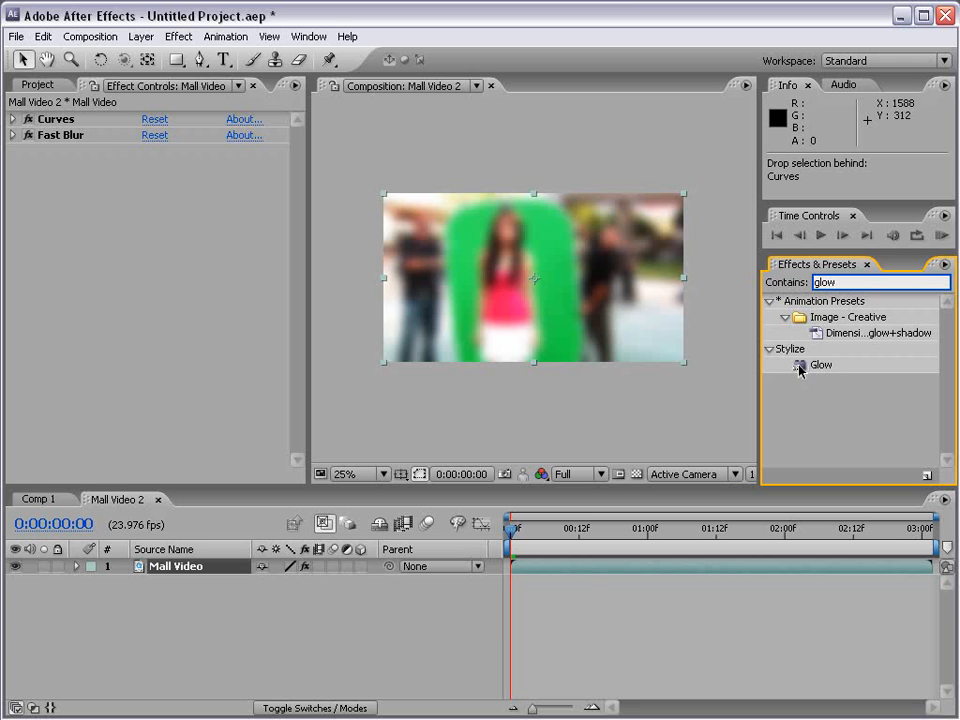
{"action": "left_click", "coordinate": [829, 369]}
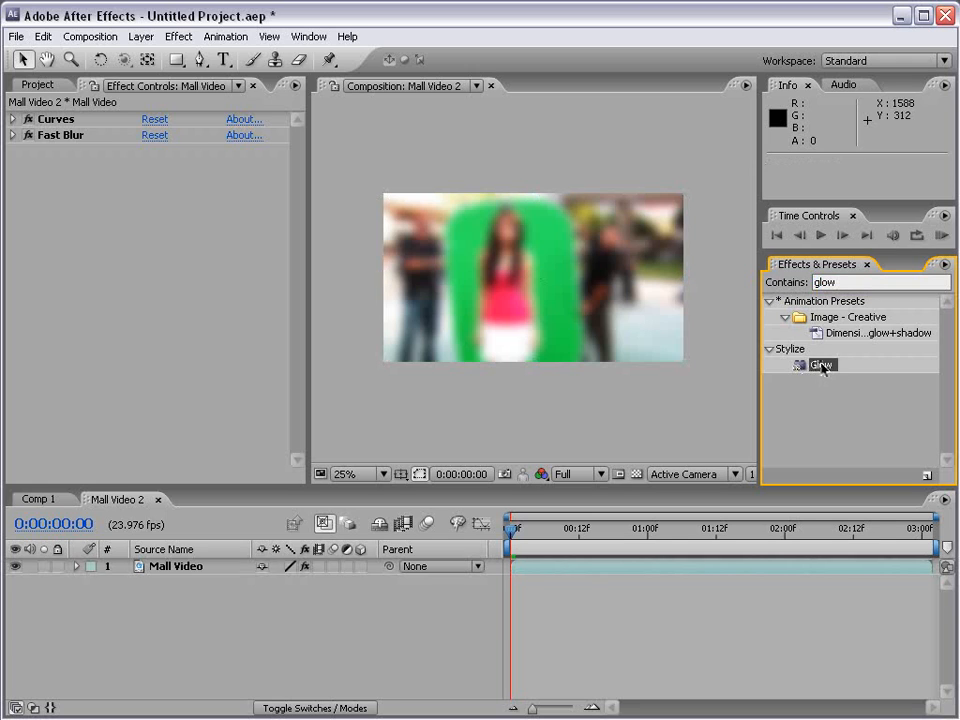
{"action": "left_click_drag", "start_coordinate": [829, 367], "coordinate": [681, 322]}
{"action": "left_click_drag", "start_coordinate": [497, 302], "coordinate": [549, 571]}
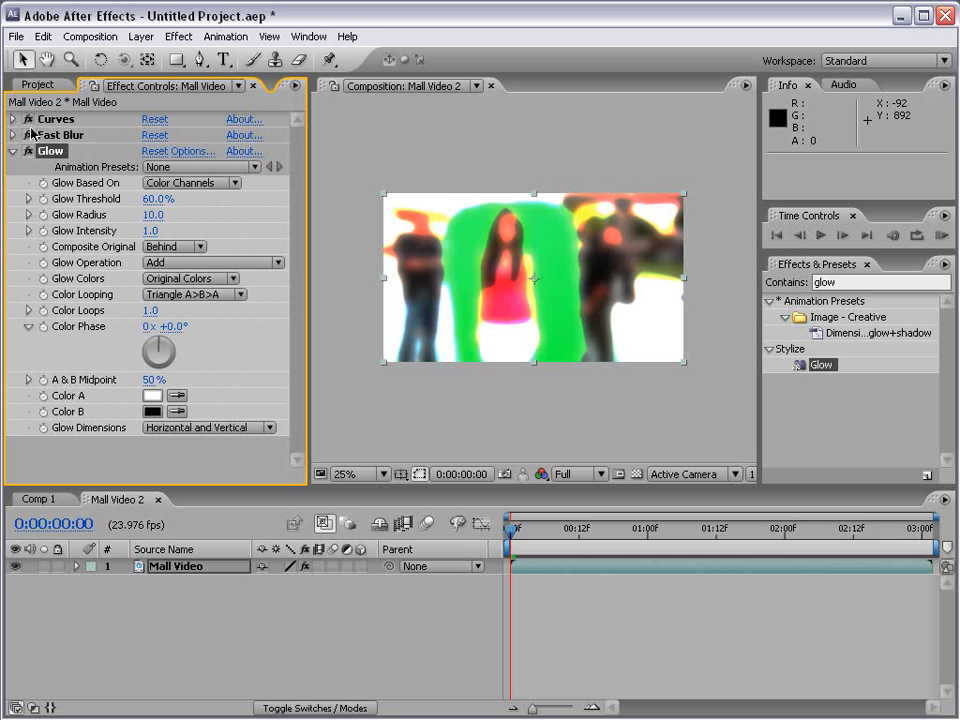
Set the Glow Radius to 181 and turn off the Curves and Fast Blur effects
{"action": "left_click_drag", "start_coordinate": [152, 214], "coordinate": [320, 214]}
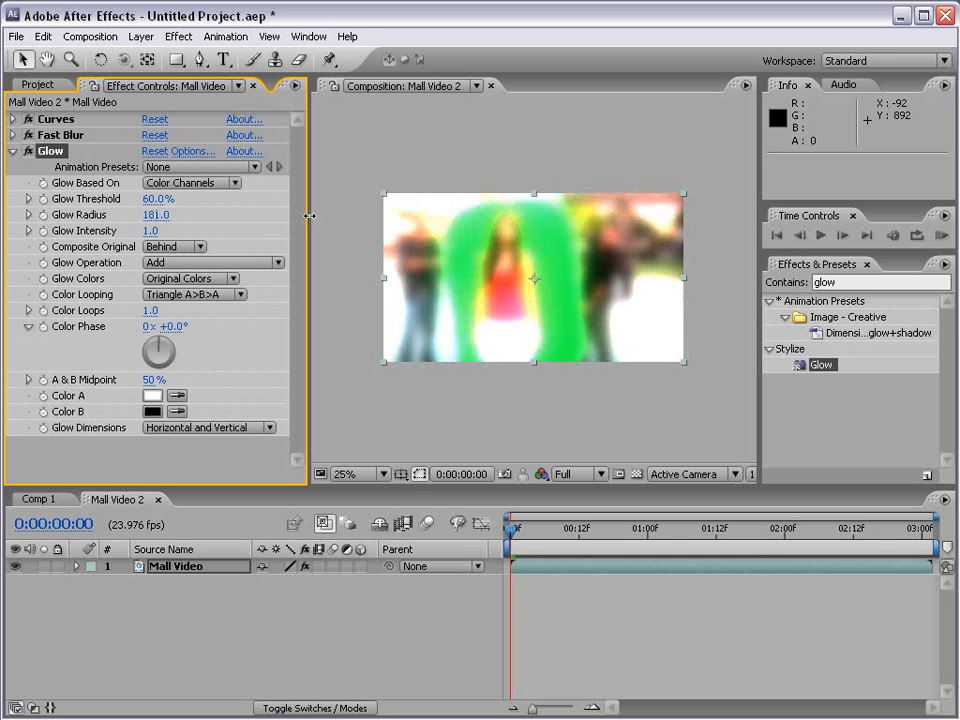
{"action": "left_click", "coordinate": [28, 135]}
{"action": "scroll", "coordinate": [587, 335], "scroll_direction": "up", "scroll_amount": 2}
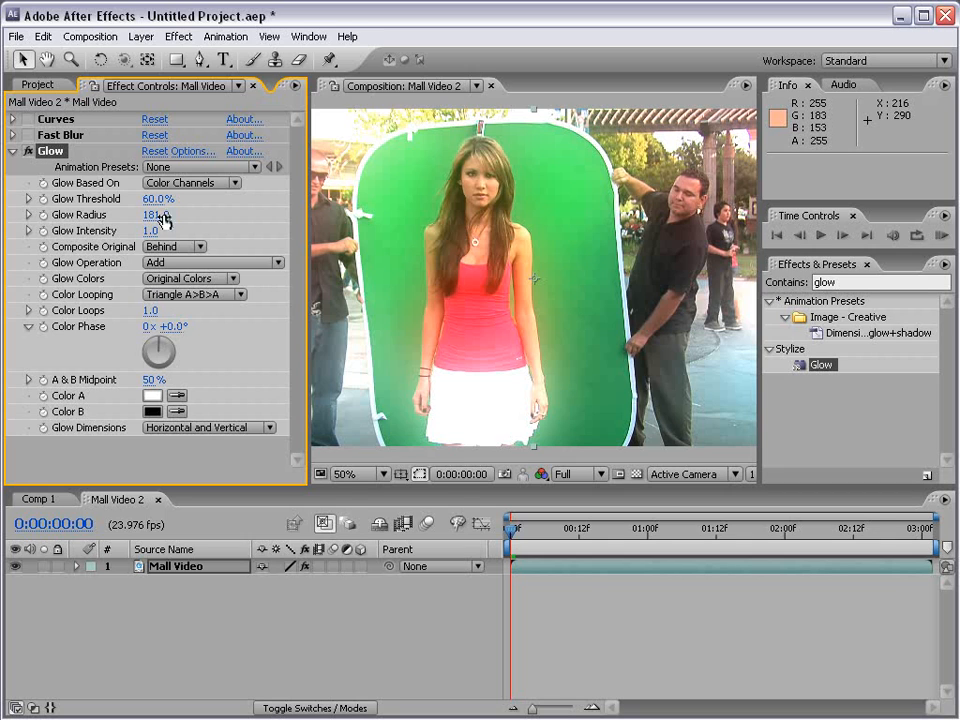
Raise the Glow Threshold to 87.1%, undoing the first attempted adjustment
{"action": "left_click_drag", "start_coordinate": [152, 199], "coordinate": [185, 220]}
{"action": "key", "text": "ctrl+z"}
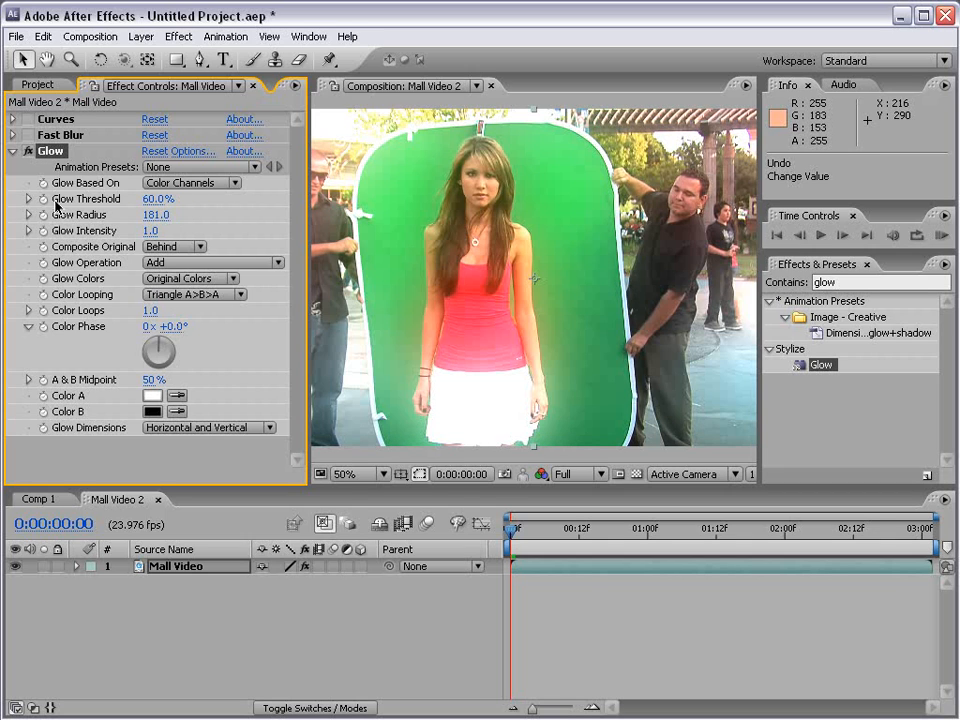
{"action": "left_click_drag", "start_coordinate": [158, 199], "coordinate": [250, 199]}
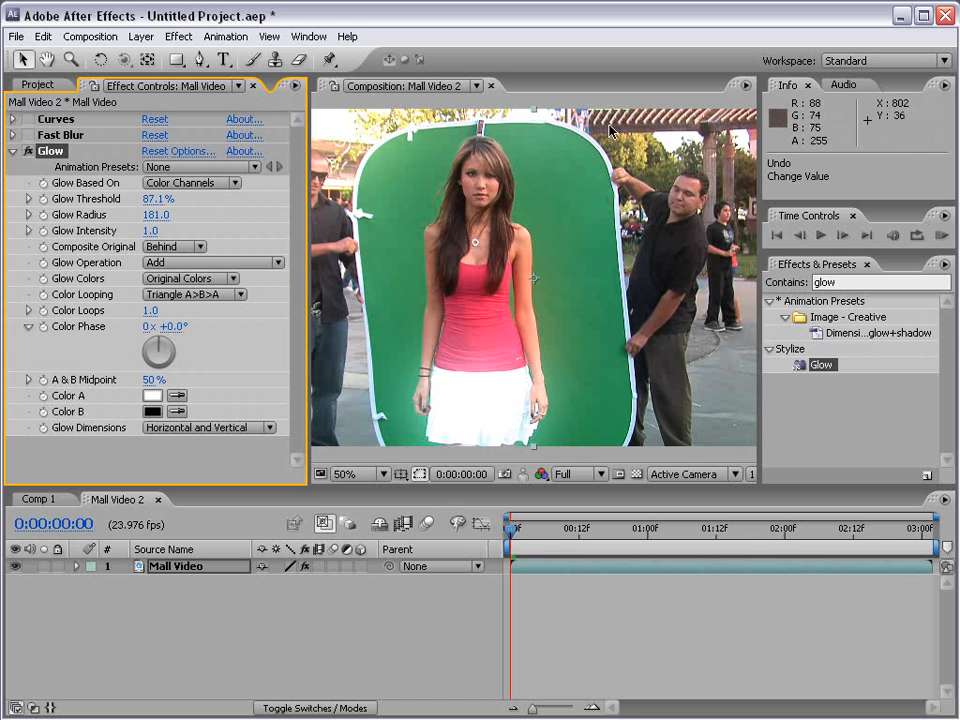
Set the Glow Radius to 80 and delete the Glow effect from the Mall Video layer
{"action": "left_click_drag", "start_coordinate": [154, 216], "coordinate": [67, 224]}
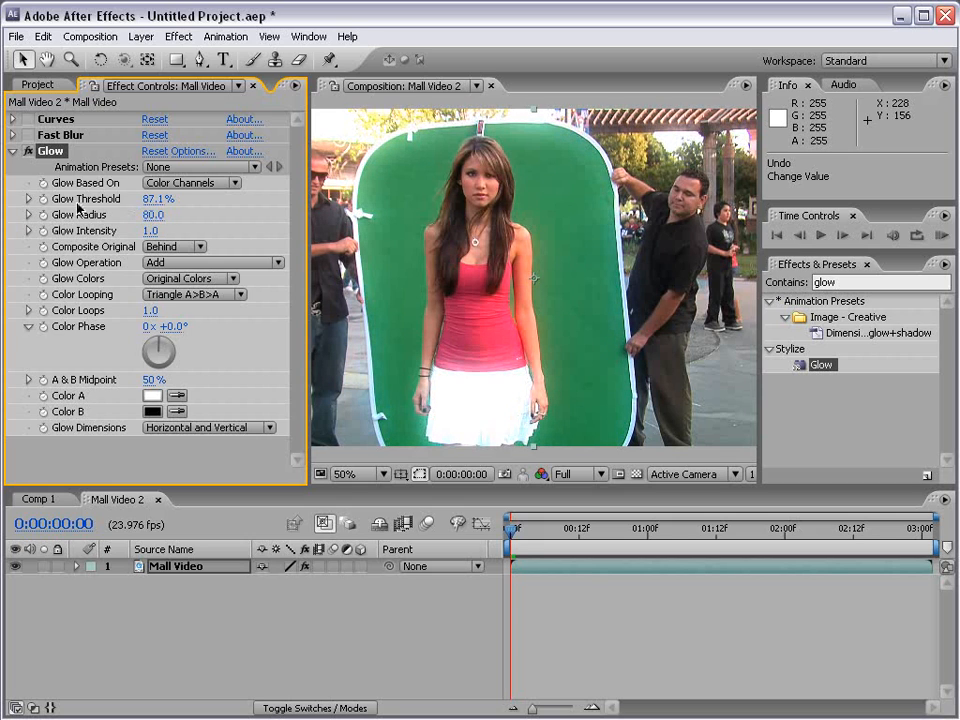
{"action": "key", "text": "Delete"}
Turn the Fast Blur effect back on and duplicate it on the Mall Video layer
{"action": "left_click", "coordinate": [52, 136]}
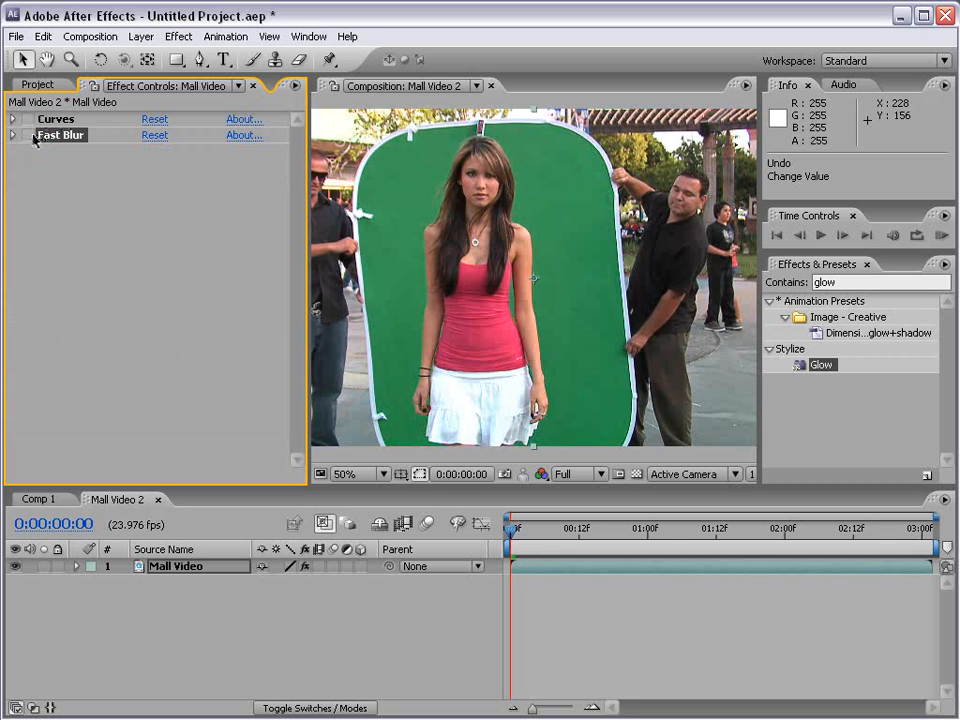
{"action": "left_click", "coordinate": [28, 135]}
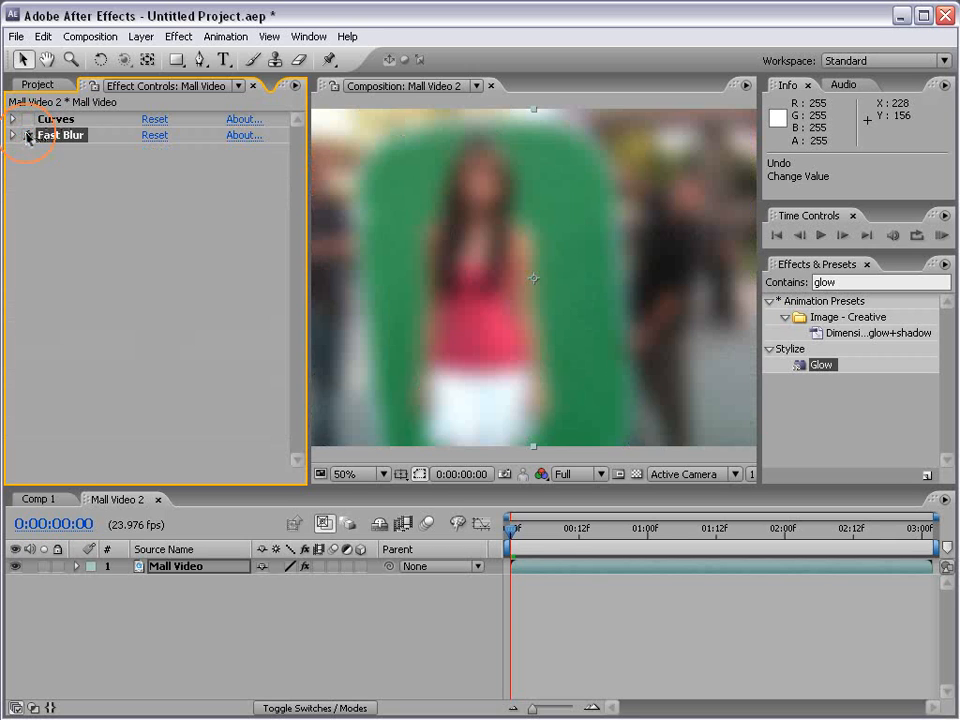
{"action": "left_click", "coordinate": [43, 37]}
{"action": "left_click", "coordinate": [58, 201]}
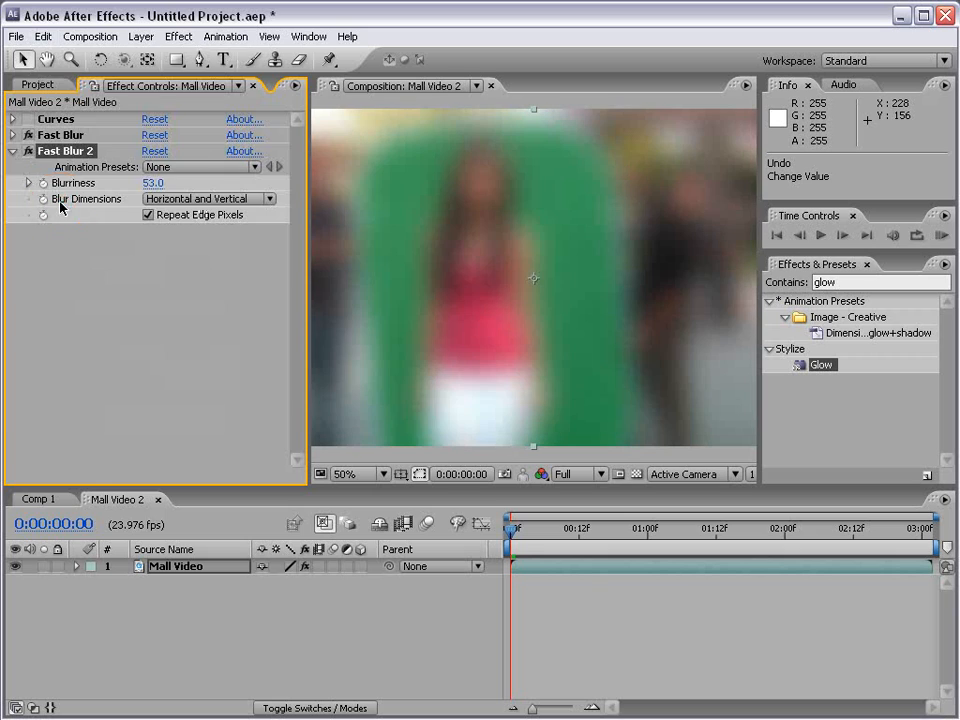
Turn off the original Fast Blur and lower the Blurriness of Fast Blur 2
{"action": "left_click", "coordinate": [45, 135]}
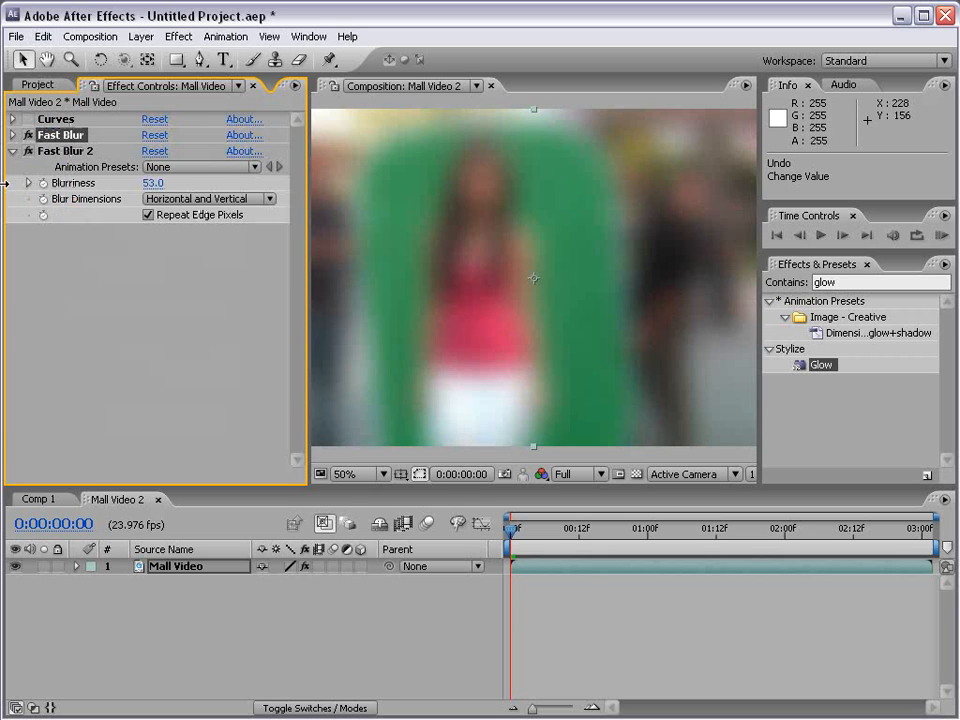
{"action": "left_click", "coordinate": [28, 135]}
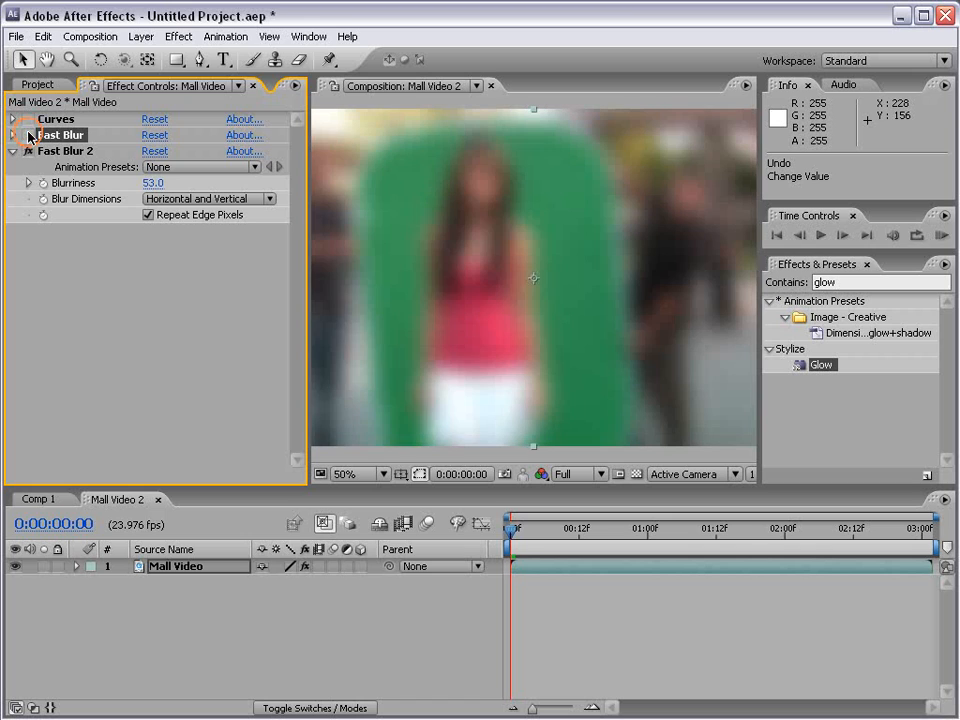
{"action": "mouse_move", "coordinate": [150, 183]}
{"action": "left_mouse_down"}
{"action": "mouse_move", "coordinate": [86, 186]}
{"action": "mouse_move", "coordinate": [141, 182]}
{"action": "left_mouse_up"}
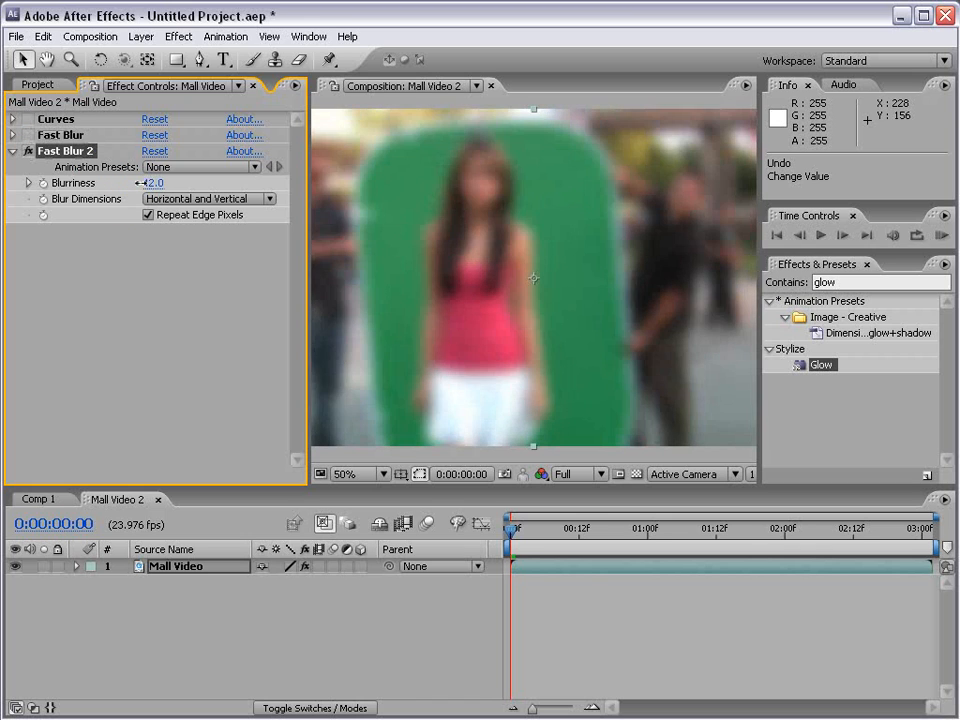
Delete Fast Blur 2 and toggle the original Fast Blur on and off again
{"action": "left_click", "coordinate": [64, 153]}
{"action": "key", "text": "Delete"}
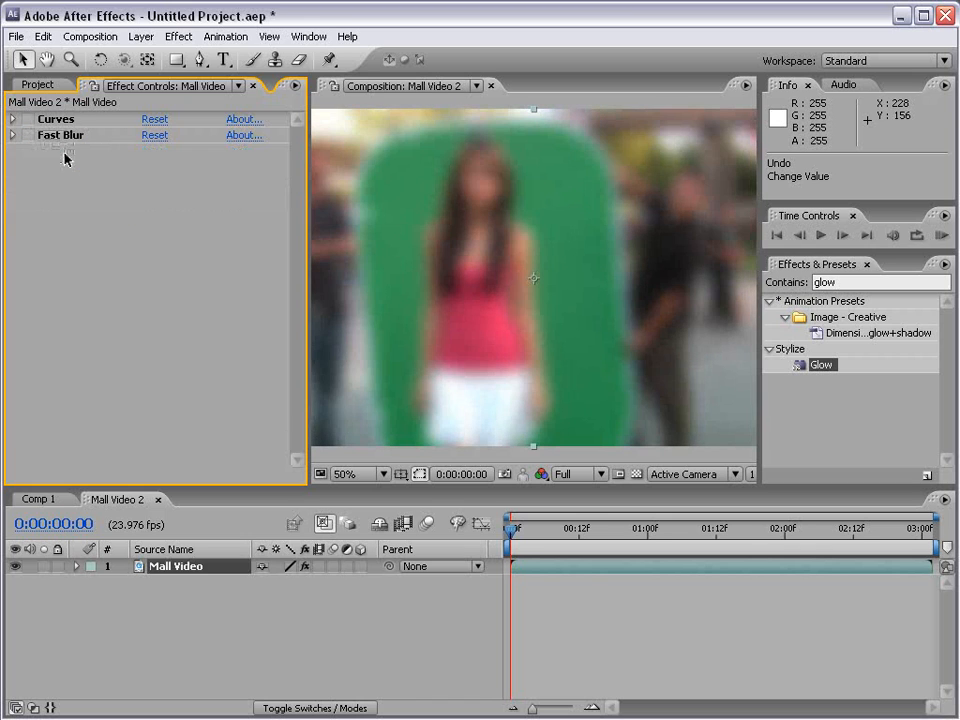
{"action": "left_click", "coordinate": [28, 135]}
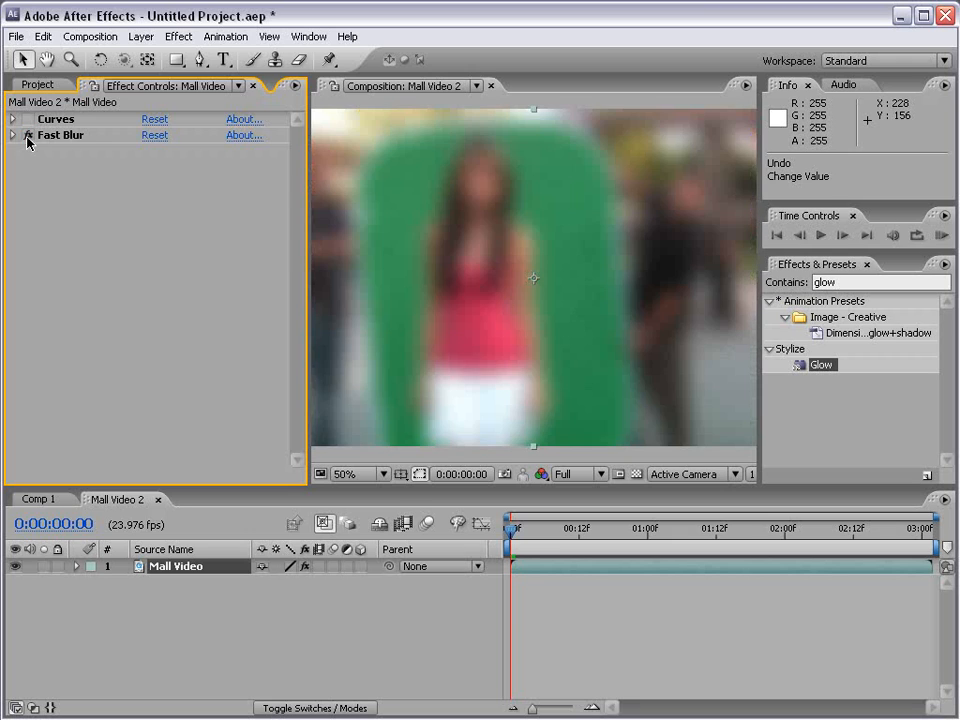
{"action": "left_click", "coordinate": [28, 136]}
Delete both the Curves and Fast Blur effects from the Mall Video layer
{"action": "left_click", "coordinate": [45, 135]}
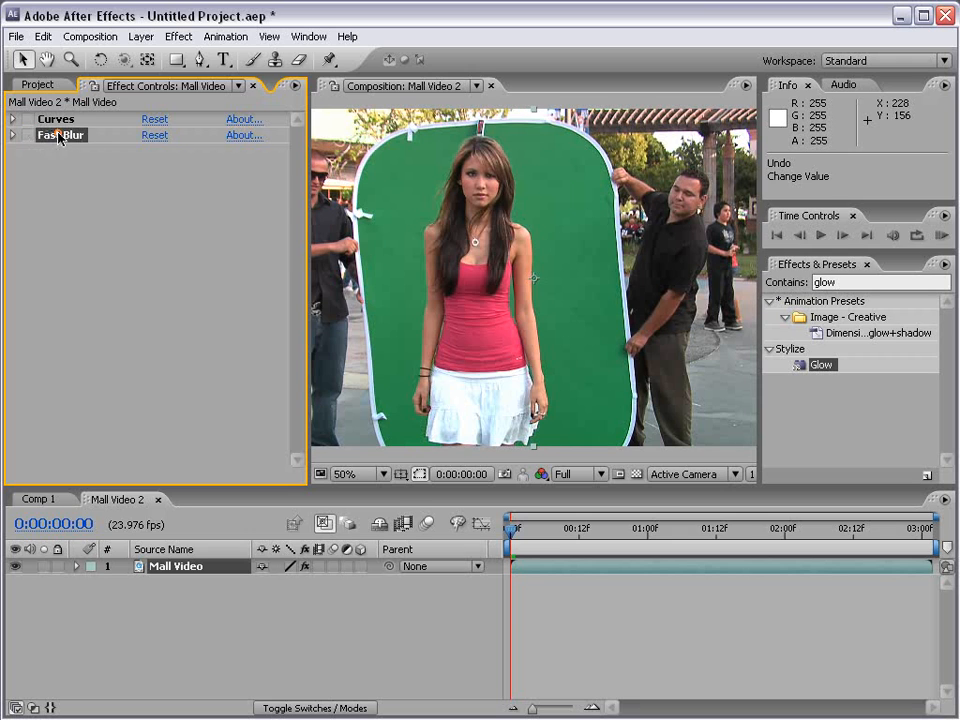
{"action": "left_click", "coordinate": [57, 120], "text": "shift"}
{"action": "key", "text": "Delete"}
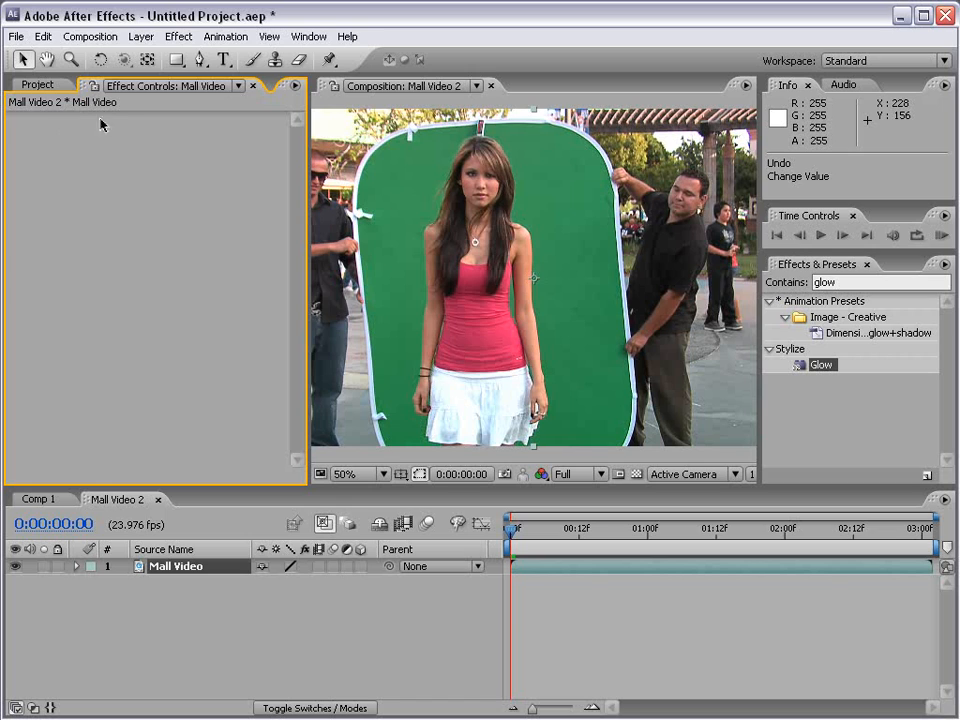
Apply the Generate Ramp effect to Mall Video, with the ramp starting at about 382, 230 and ending at about 744, 652
{"action": "left_click", "coordinate": [552, 571]}
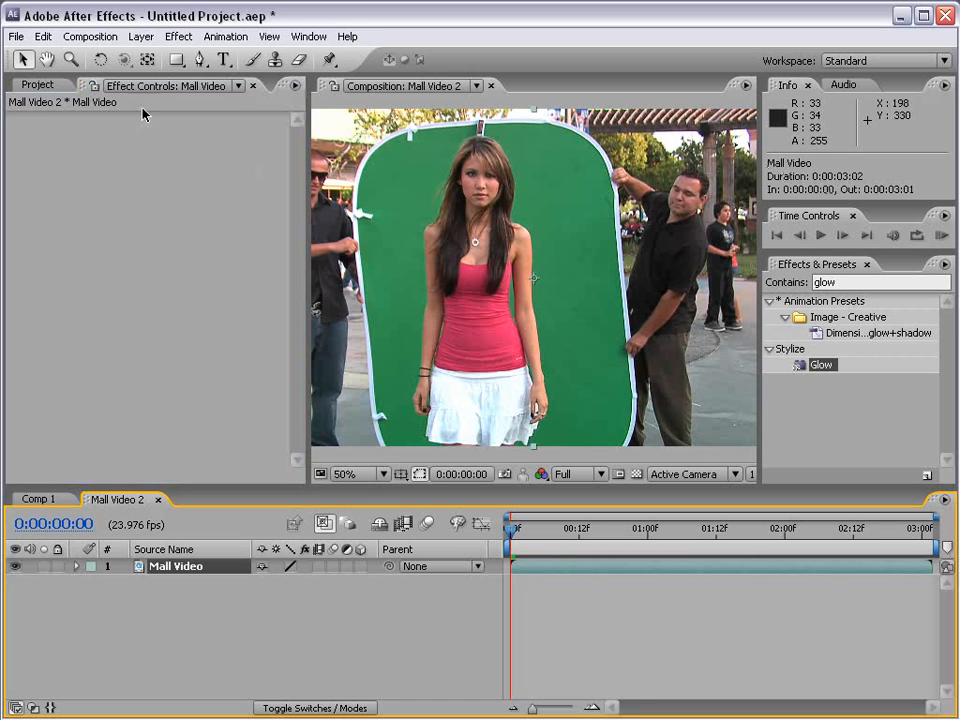
{"action": "left_click", "coordinate": [172, 40]}
{"action": "mouse_move", "coordinate": [214, 226]}
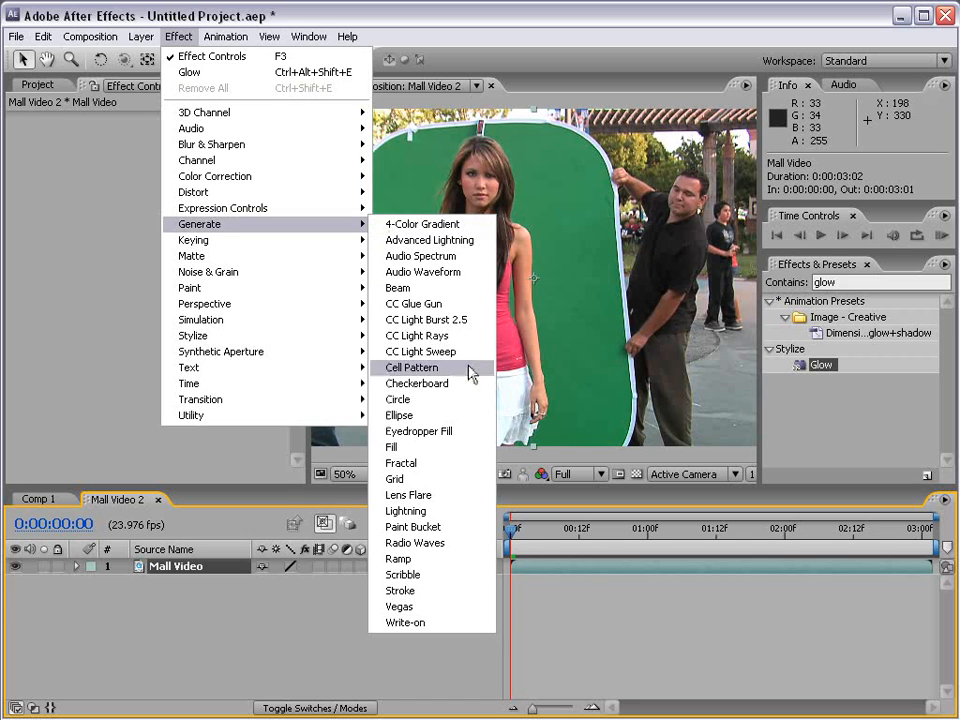
{"action": "left_click", "coordinate": [430, 567]}
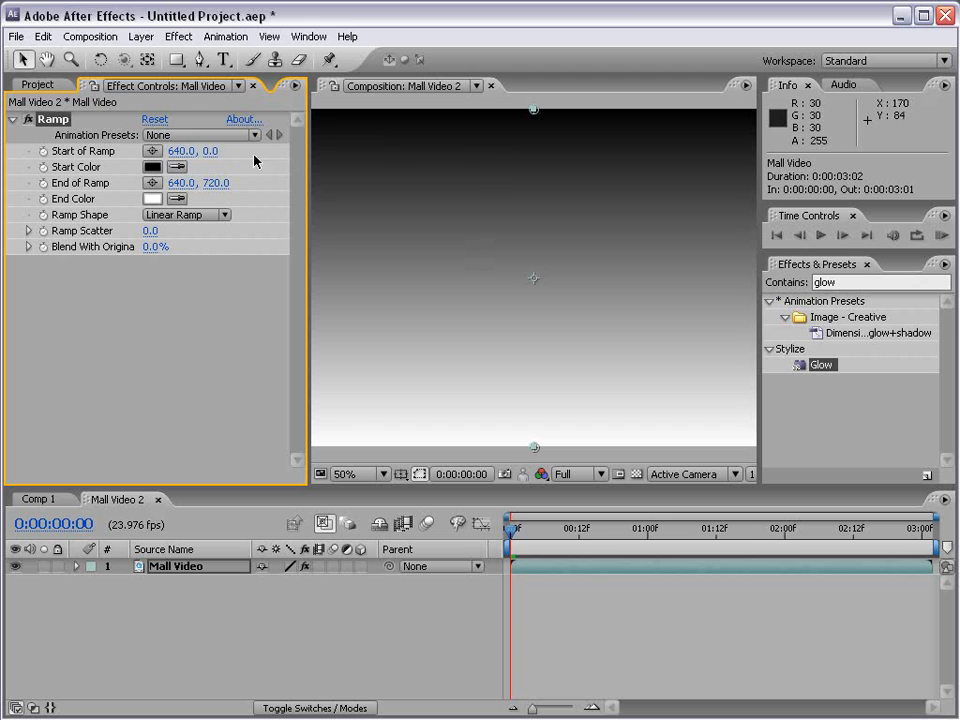
{"action": "left_click_drag", "start_coordinate": [533, 109], "coordinate": [416, 218]}
{"action": "left_click_drag", "start_coordinate": [533, 447], "coordinate": [583, 414]}
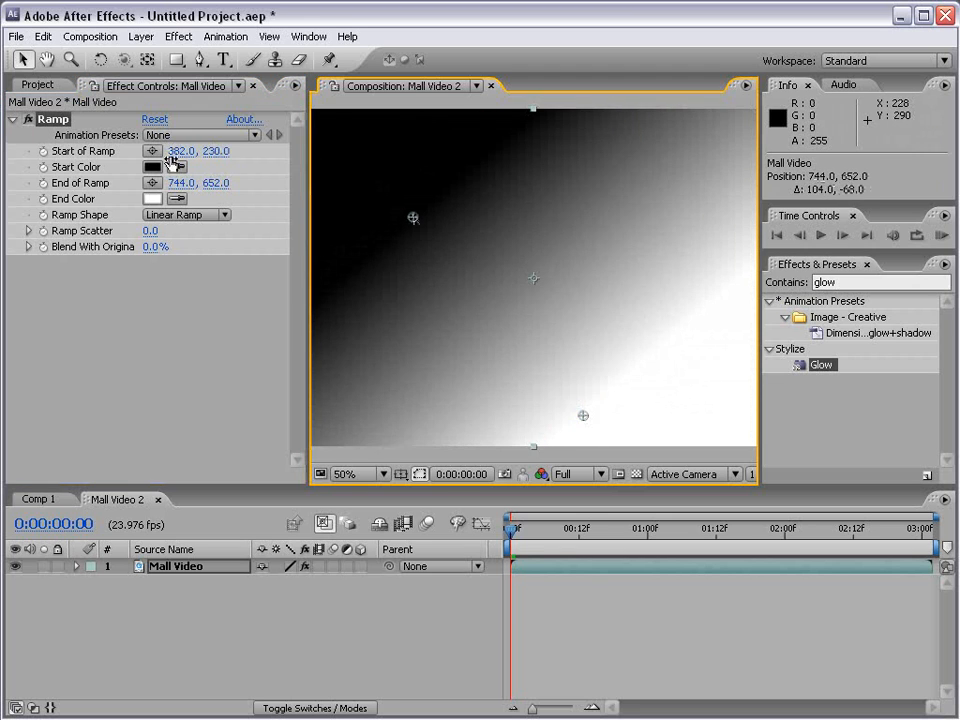
Give the ramp a red FF0000 start color and a Radial Ramp shape starting at about 574, 338
{"action": "left_click", "coordinate": [152, 167]}
{"action": "left_click_drag", "start_coordinate": [430, 470], "coordinate": [441, 438]}
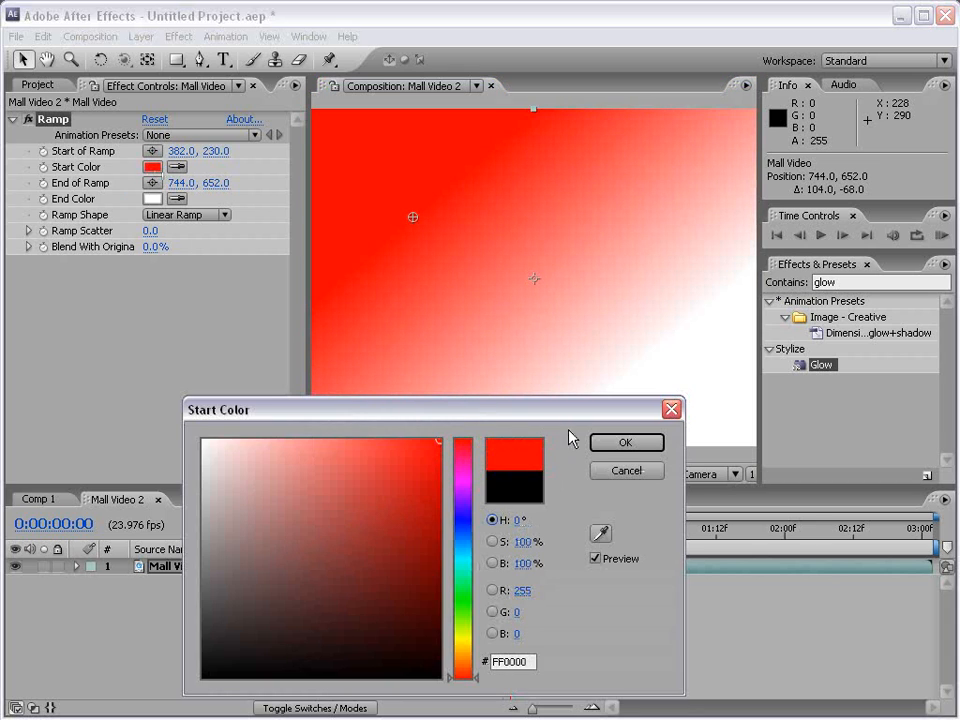
{"action": "left_click", "coordinate": [623, 443]}
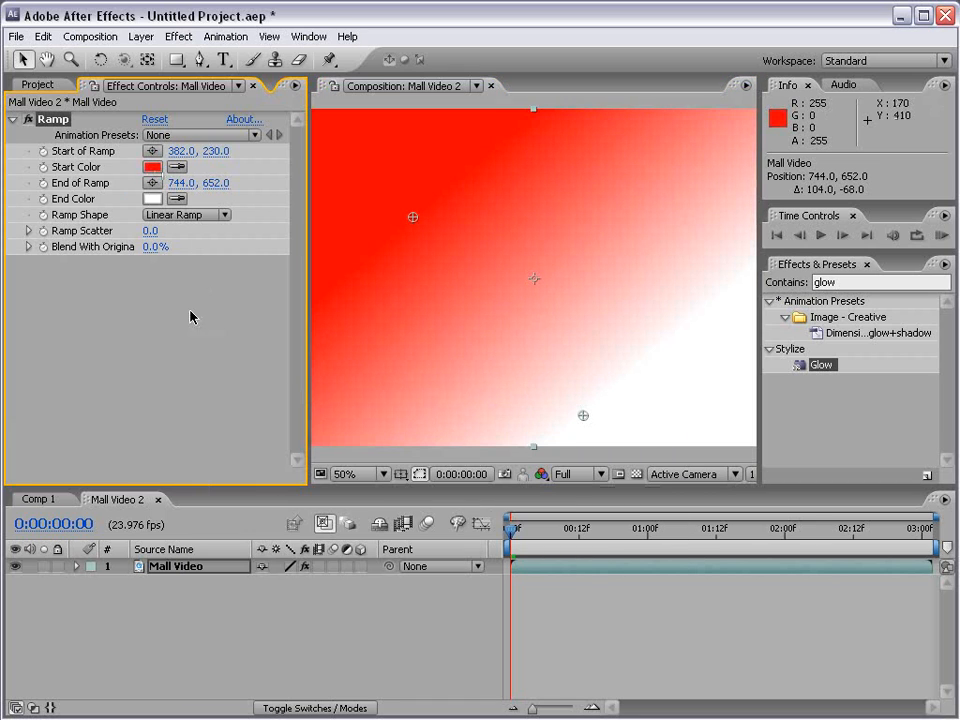
{"action": "left_click", "coordinate": [198, 215]}
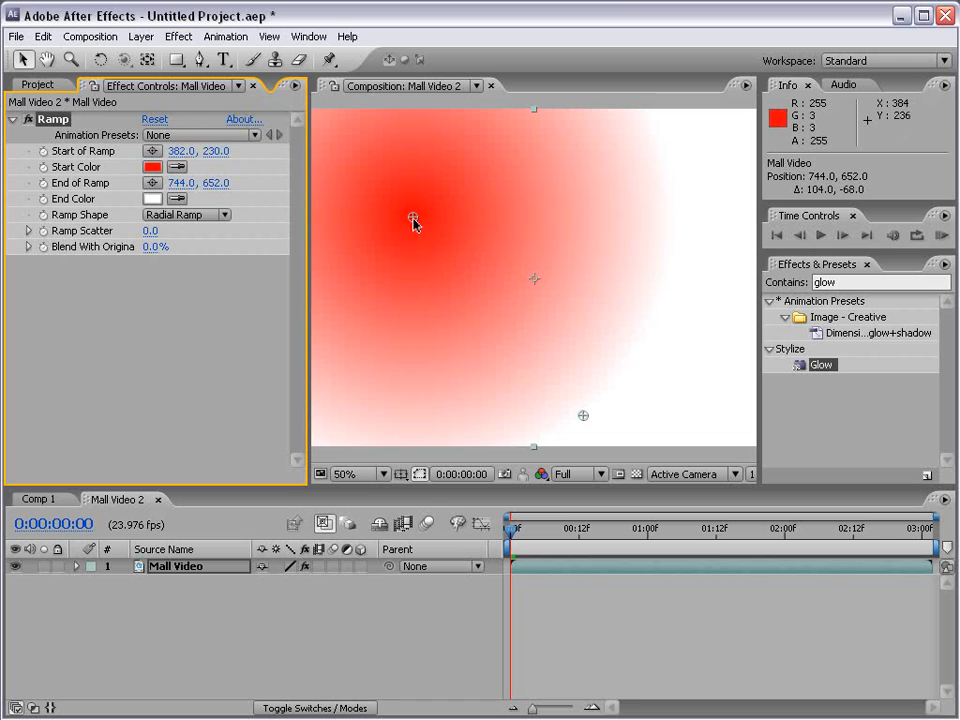
{"action": "left_click_drag", "start_coordinate": [414, 219], "coordinate": [503, 270]}
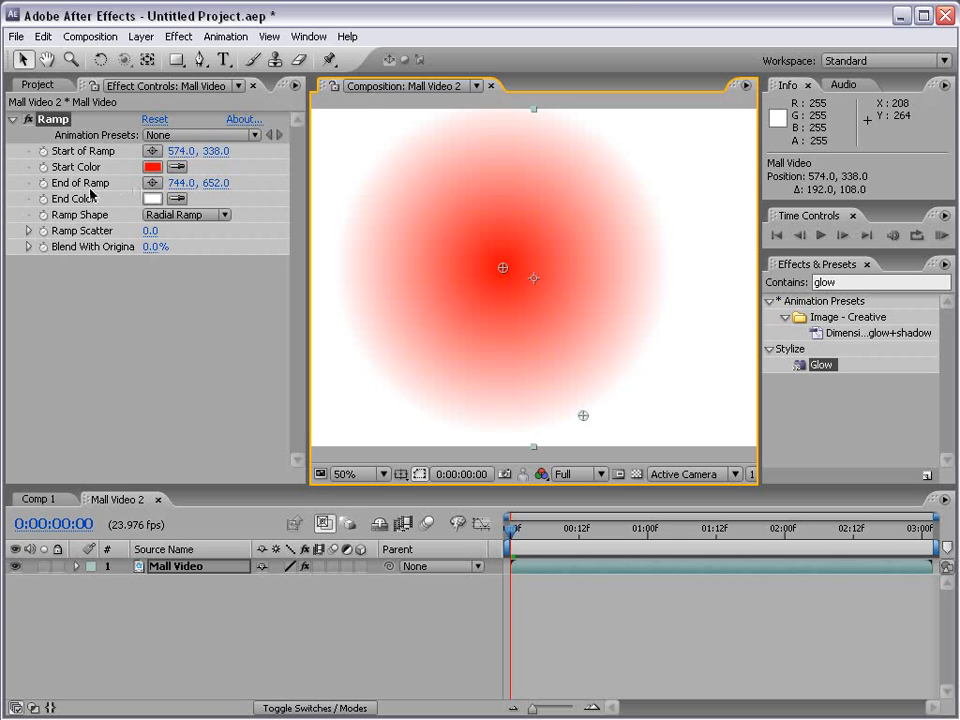
Replace the Ramp effect with Generate's Lens Flare and move the flare center to about 742, 288
{"action": "key", "text": "Delete"}
{"action": "left_click", "coordinate": [178, 36]}
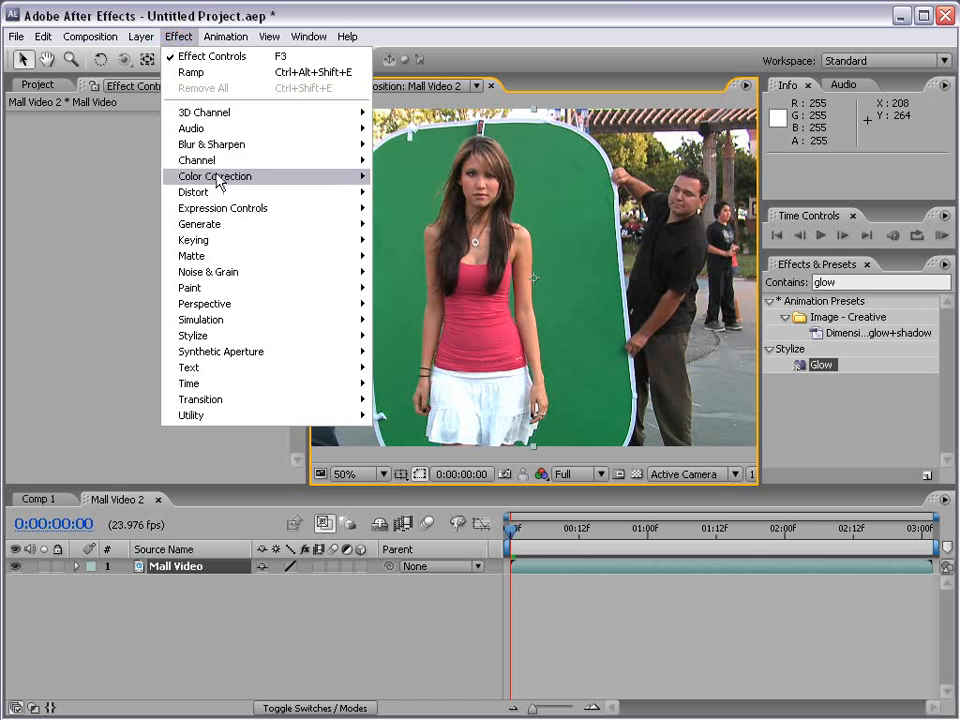
{"action": "mouse_move", "coordinate": [210, 224]}
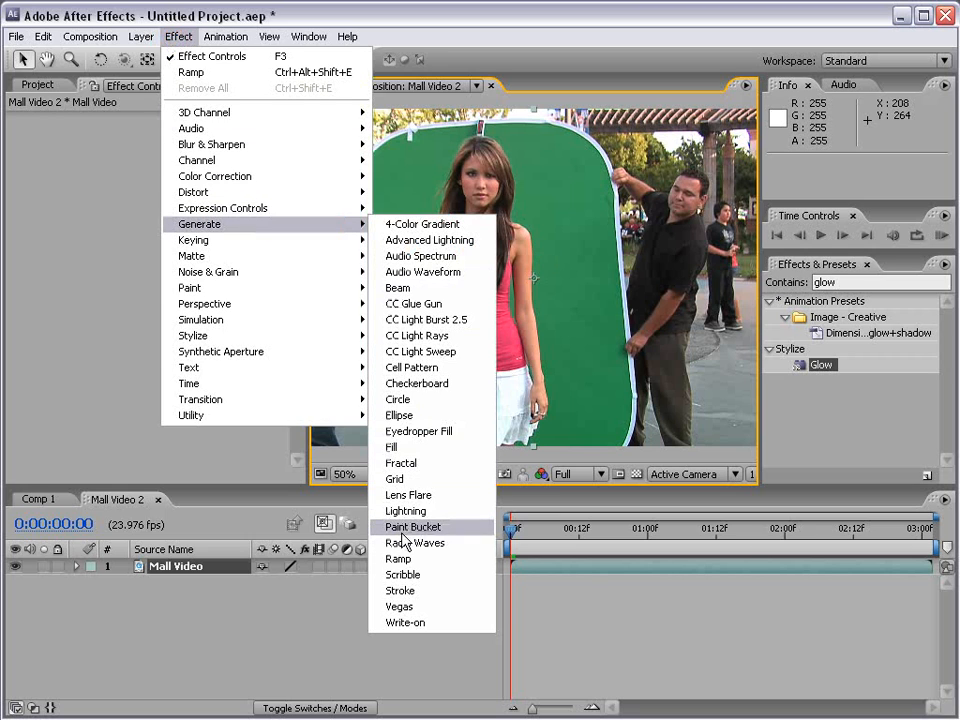
{"action": "left_click", "coordinate": [462, 503]}
{"action": "left_click_drag", "start_coordinate": [471, 247], "coordinate": [582, 246]}
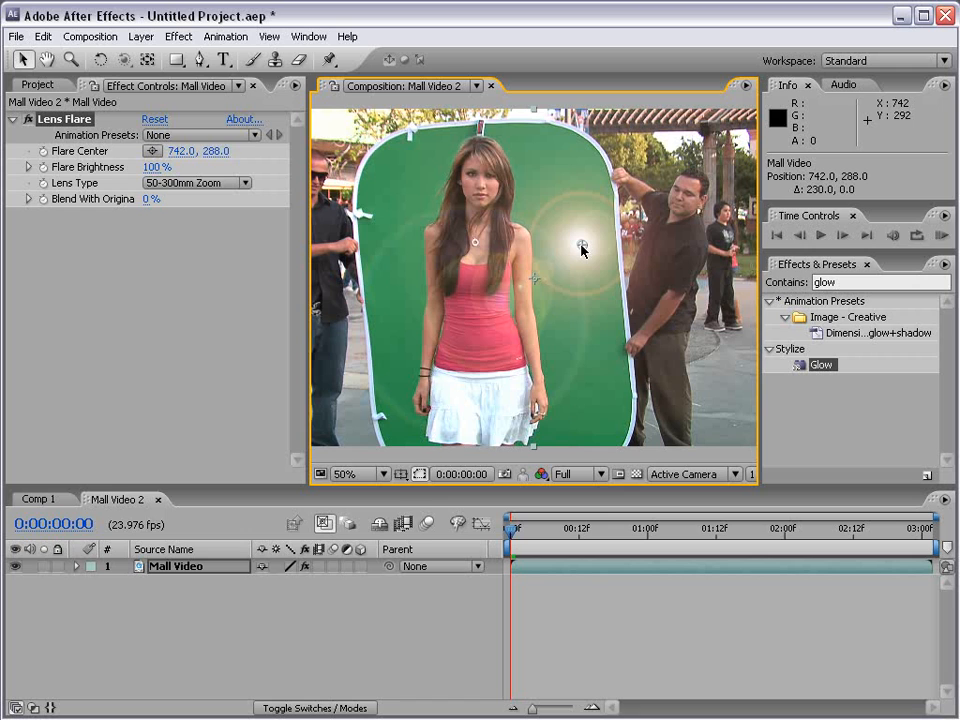
Replace the Lens Flare with the Color Correction effect Hue/Saturation on the Mall Video layer
{"action": "key", "text": "Delete"}
{"action": "left_click", "coordinate": [178, 36]}
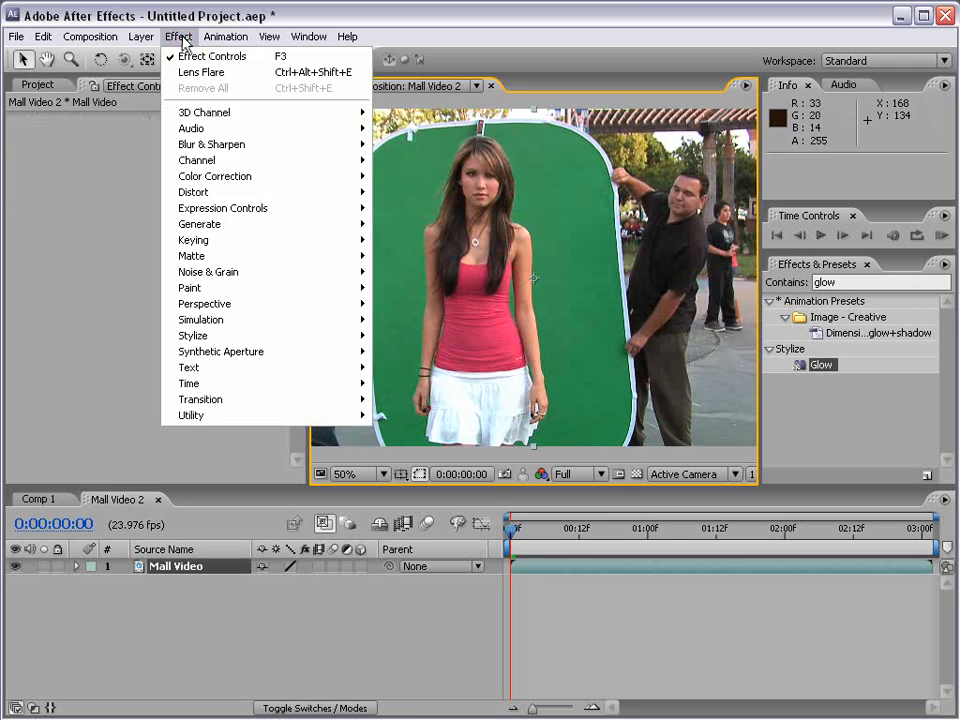
{"action": "mouse_move", "coordinate": [268, 228]}
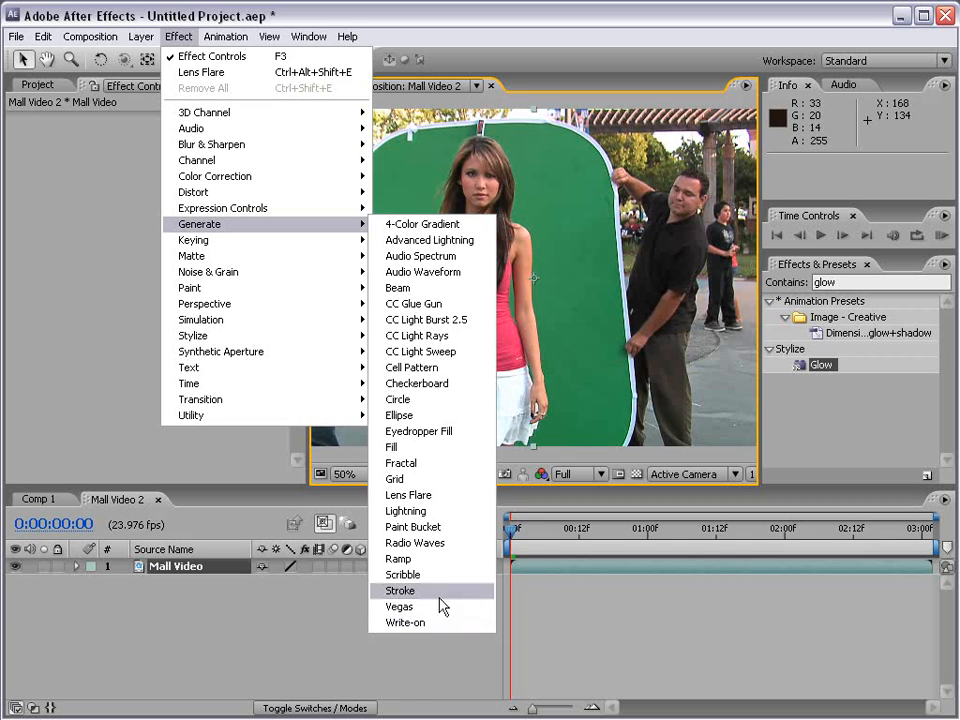
{"action": "mouse_move", "coordinate": [256, 183]}
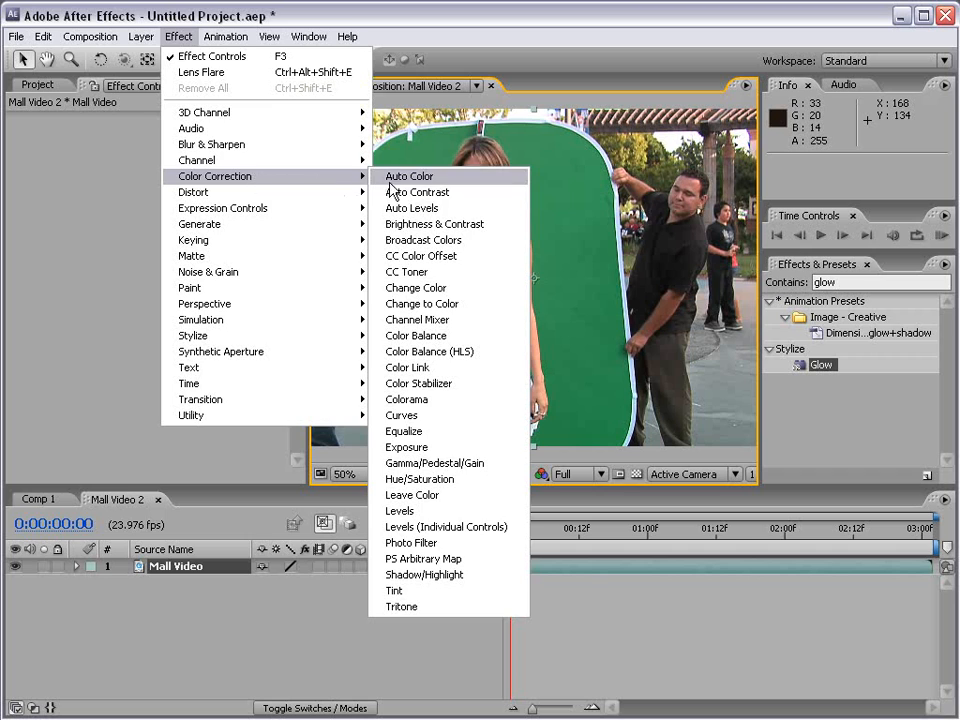
{"action": "left_click", "coordinate": [461, 480]}
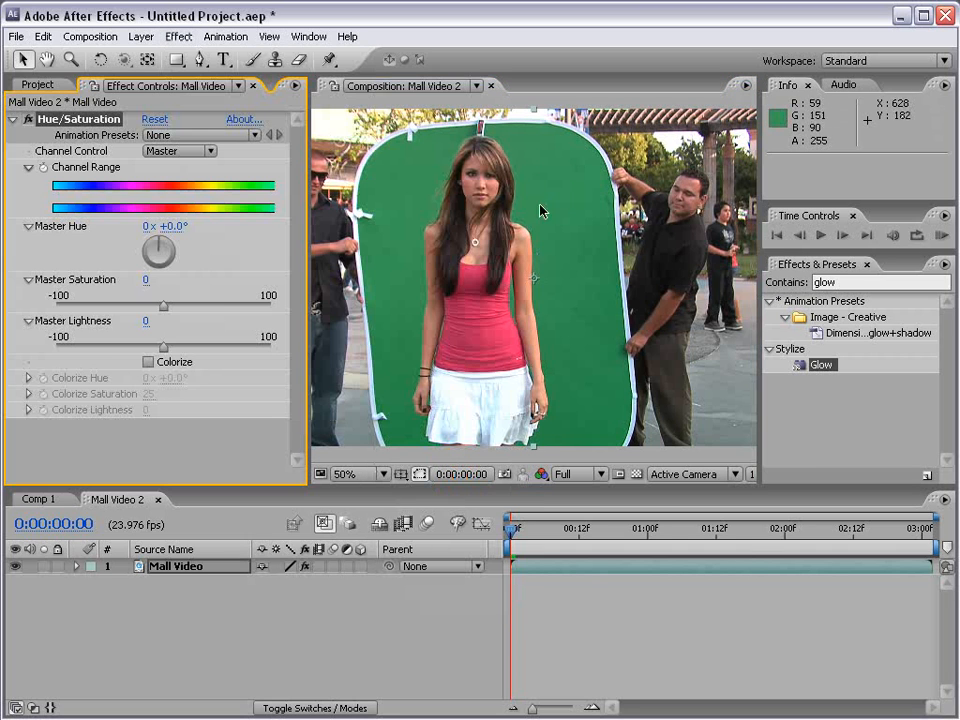
Enable Colorize in Hue/Saturation and set Colorize Hue to +43° and Colorize Saturation to 15
{"action": "left_click", "coordinate": [148, 362]}
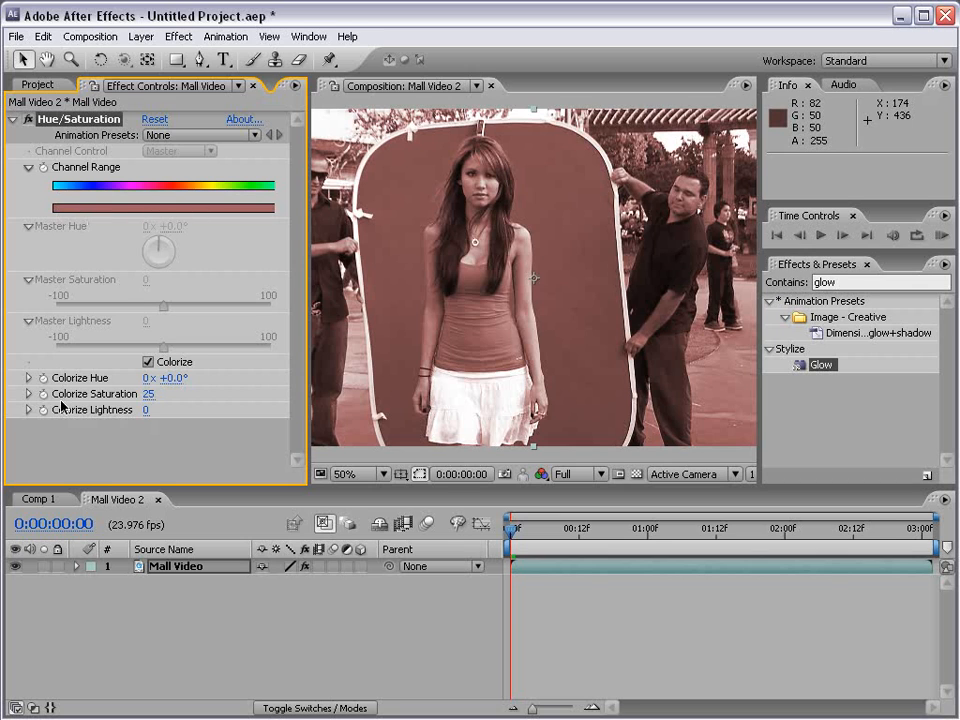
{"action": "left_click_drag", "start_coordinate": [176, 378], "coordinate": [66, 382]}
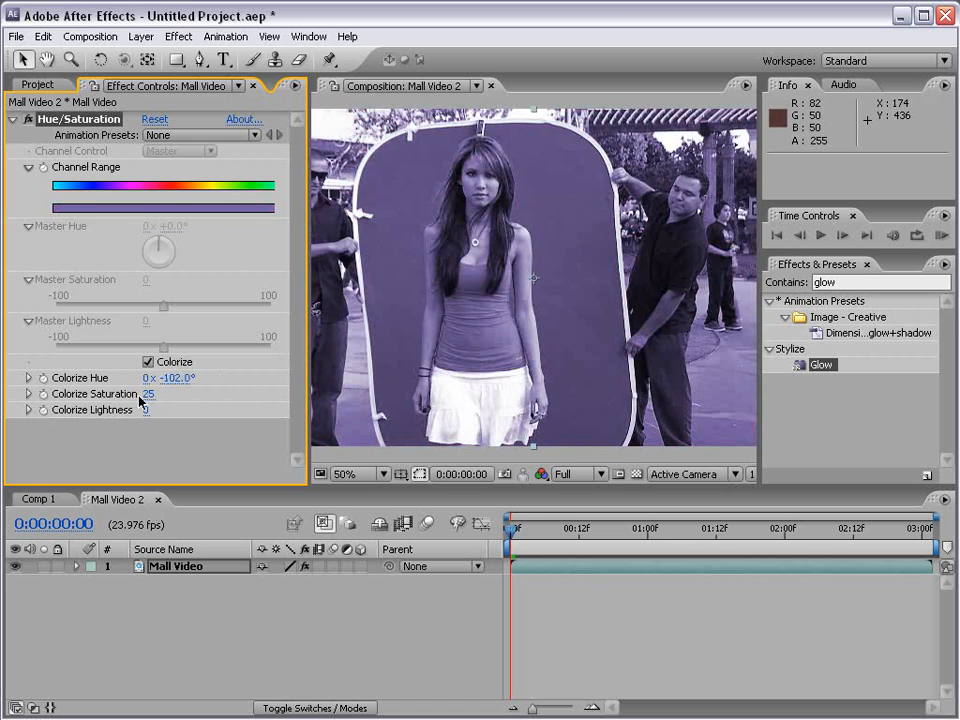
{"action": "left_click_drag", "start_coordinate": [148, 398], "coordinate": [311, 373]}
{"action": "left_click", "coordinate": [27, 378]}
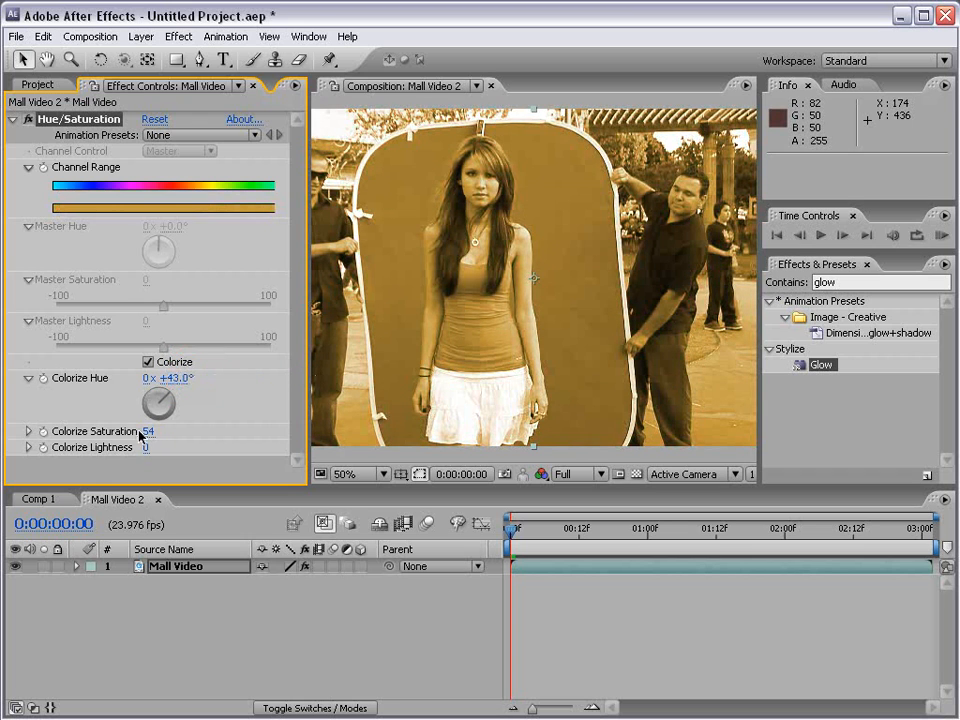
{"action": "left_click_drag", "start_coordinate": [146, 431], "coordinate": [112, 429]}
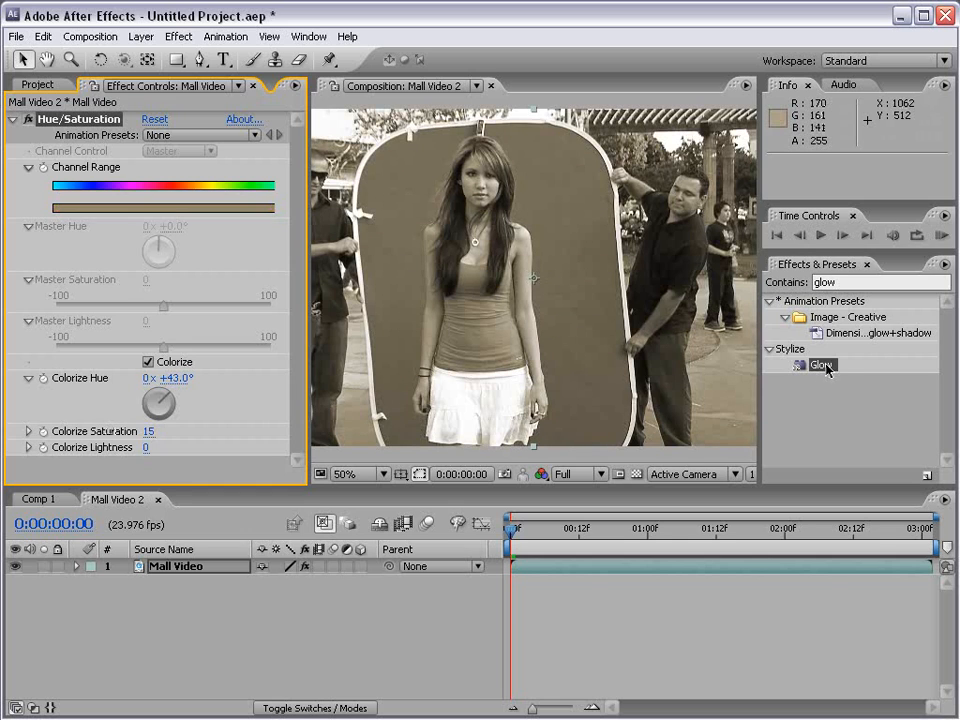
Add the Glow effect to the colorized Mall Video layer with Glow Threshold 89.8% and Glow Radius 101
{"action": "left_click_drag", "start_coordinate": [826, 366], "coordinate": [470, 282]}
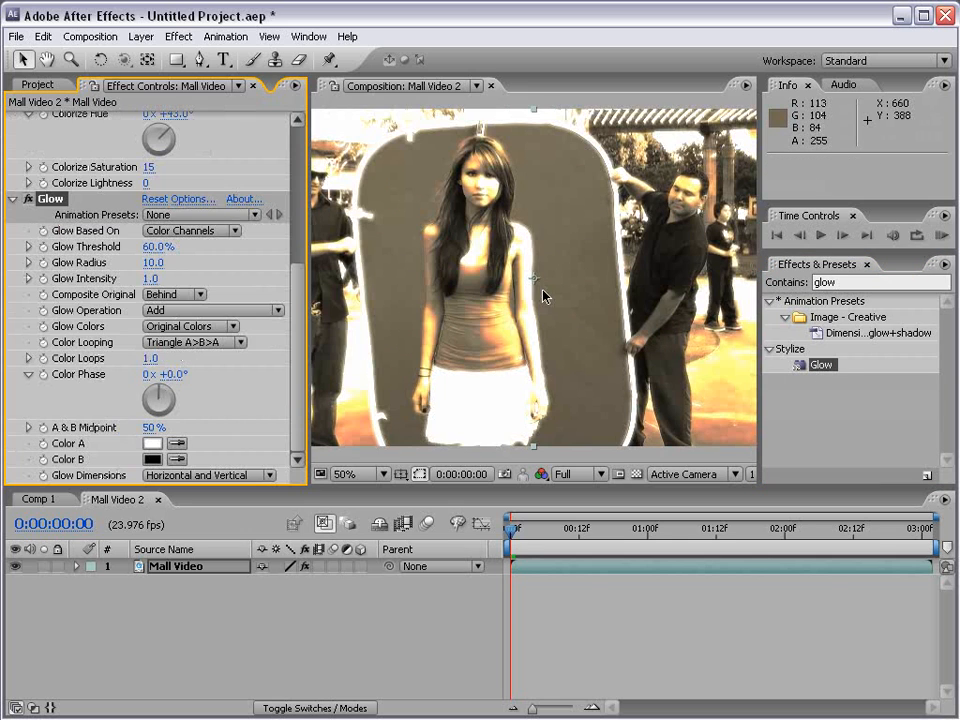
{"action": "left_click_drag", "start_coordinate": [155, 247], "coordinate": [226, 258]}
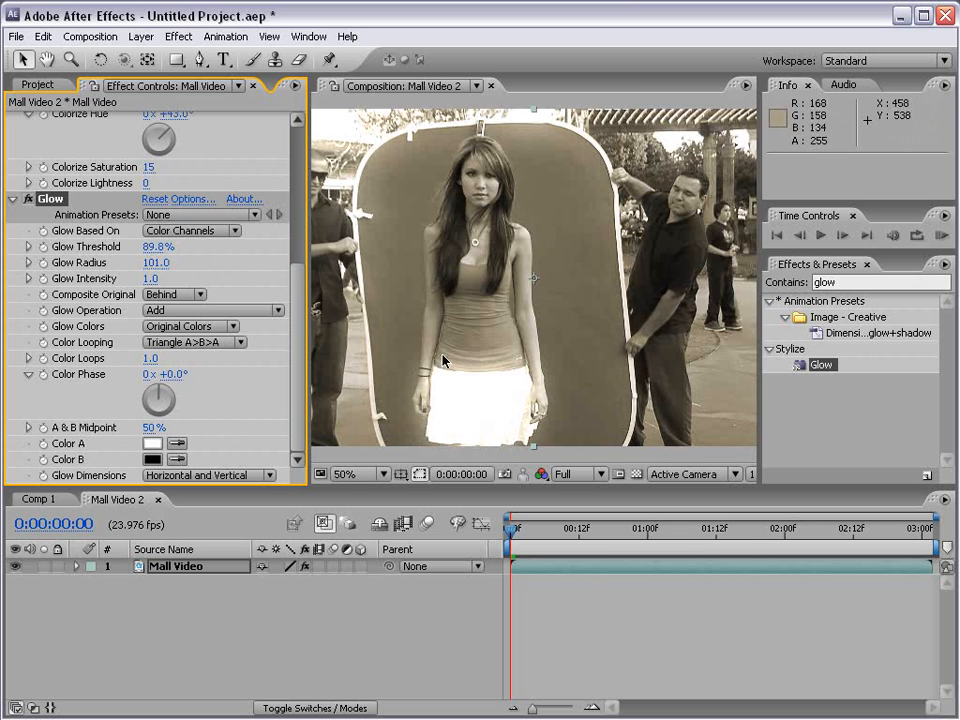
{"action": "scroll", "coordinate": [486, 303], "scroll_direction": "down", "scroll_amount": 1}
{"action": "scroll", "coordinate": [580, 341], "scroll_direction": "up", "scroll_amount": 1}
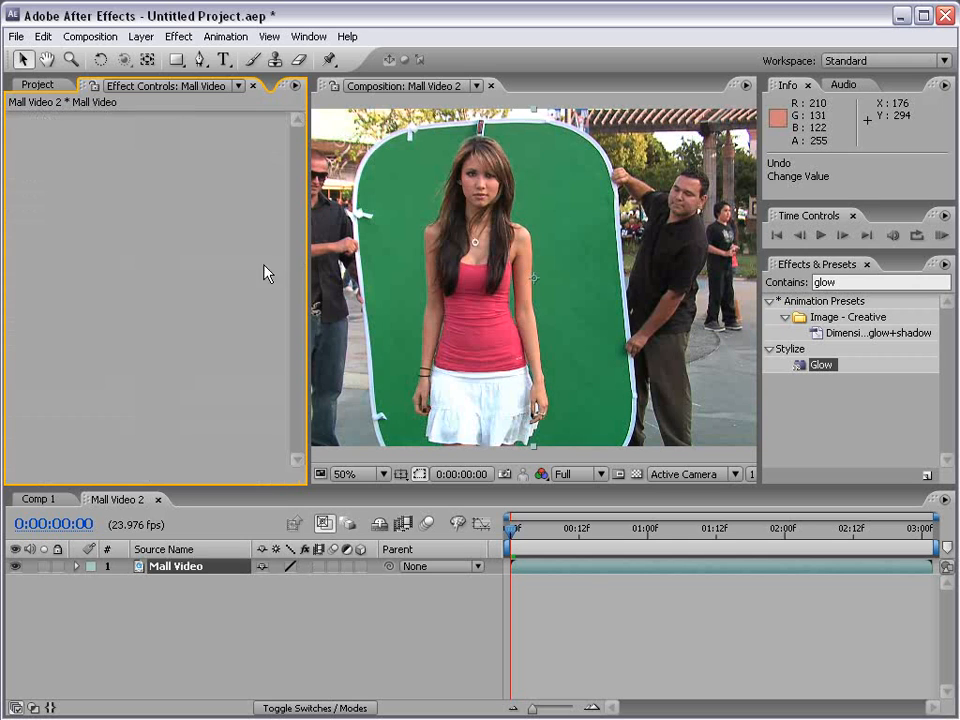
Apply the Color Correction effect Change to Color to the Mall Video layer and sample the woman's pink top as the From color
{"action": "left_click", "coordinate": [178, 36]}
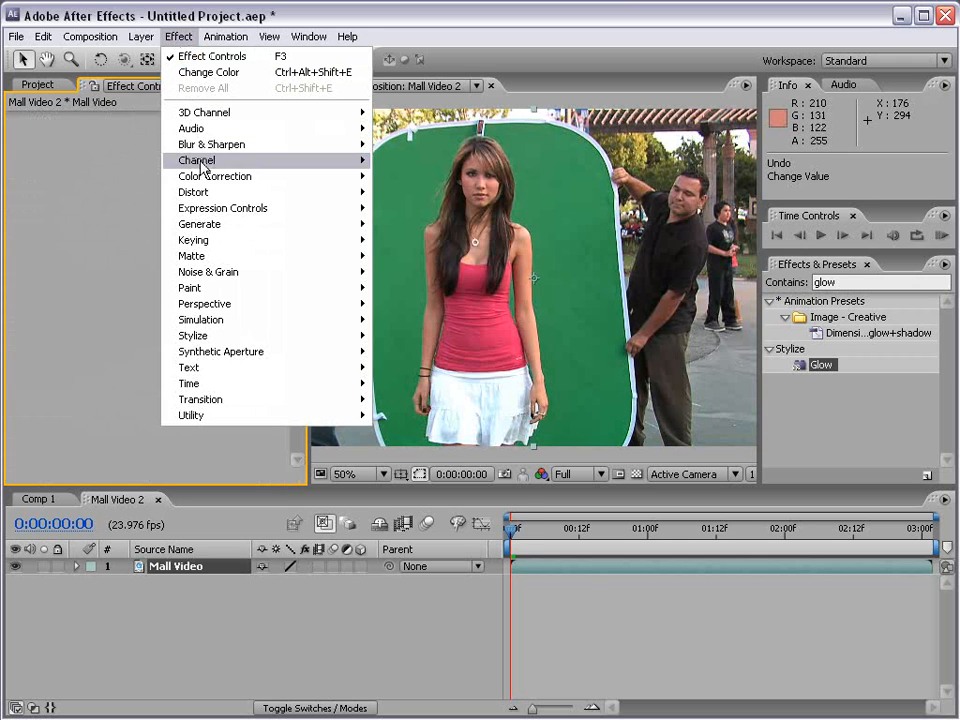
{"action": "mouse_move", "coordinate": [205, 178]}
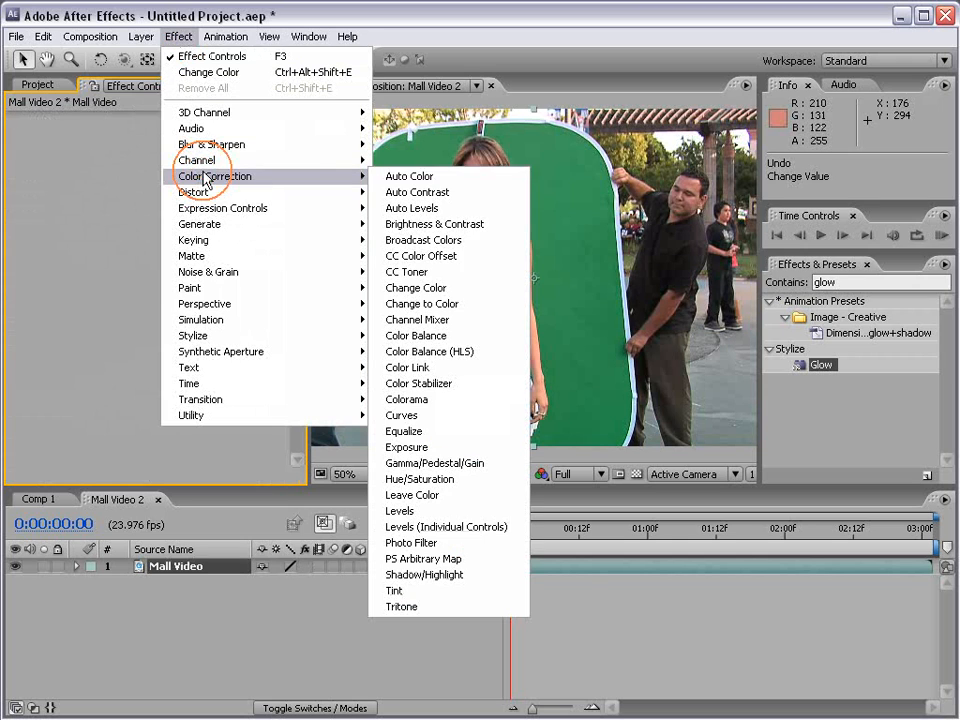
{"action": "left_click", "coordinate": [487, 305]}
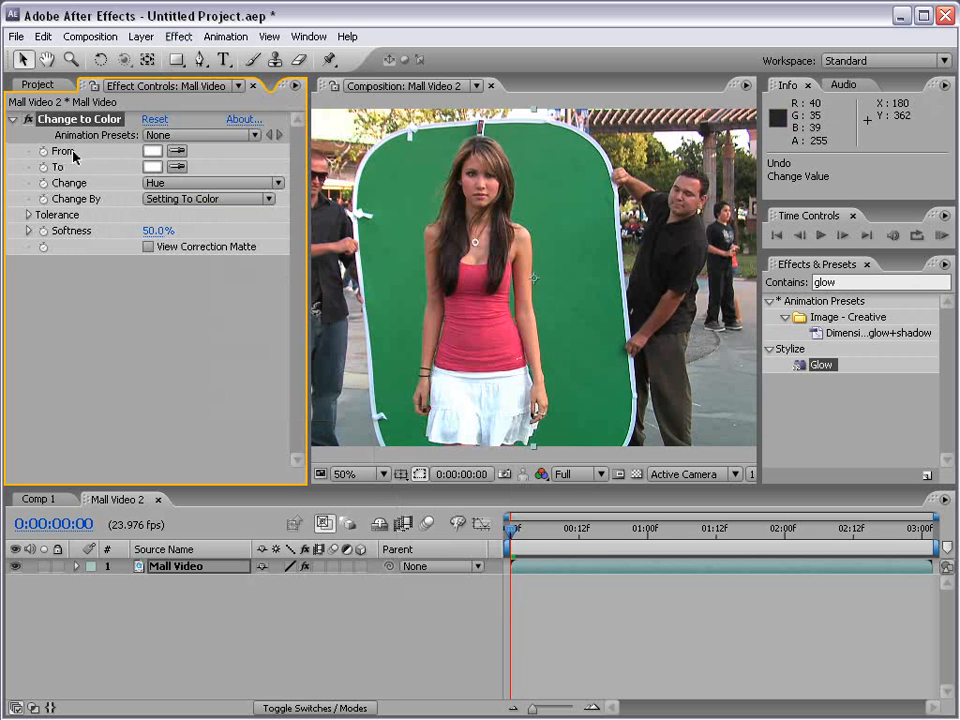
{"action": "left_click", "coordinate": [177, 151]}
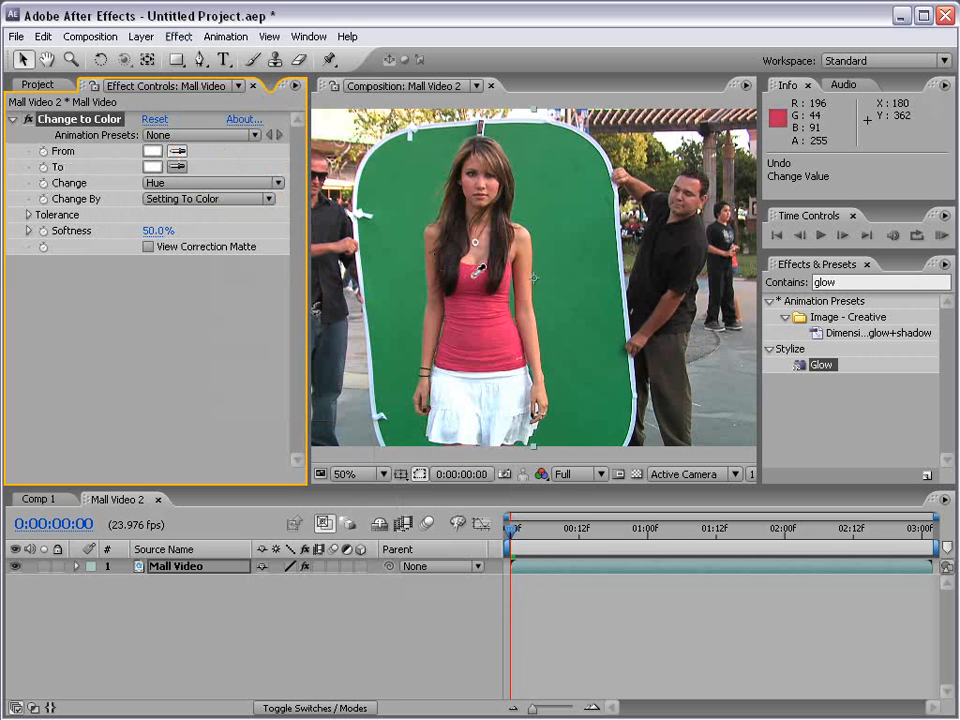
{"action": "left_click", "coordinate": [476, 276]}
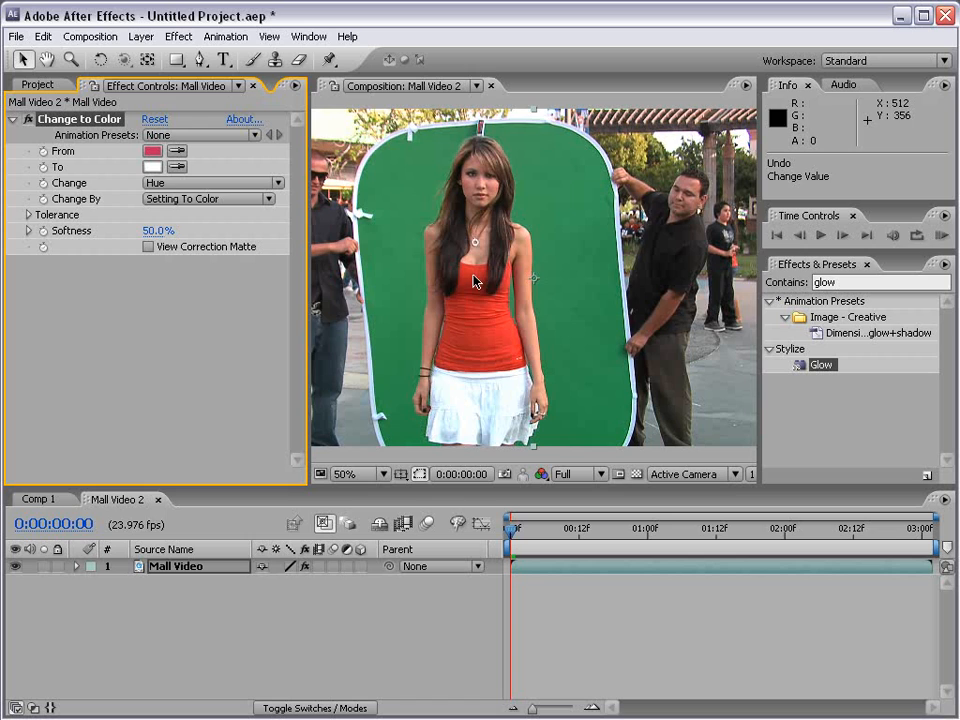
Try blue and settle on orange D79B53 as the Change to Color effect's To color, and adjust its Hue tolerance
{"action": "left_click", "coordinate": [148, 167]}
{"action": "left_click", "coordinate": [462, 544]}
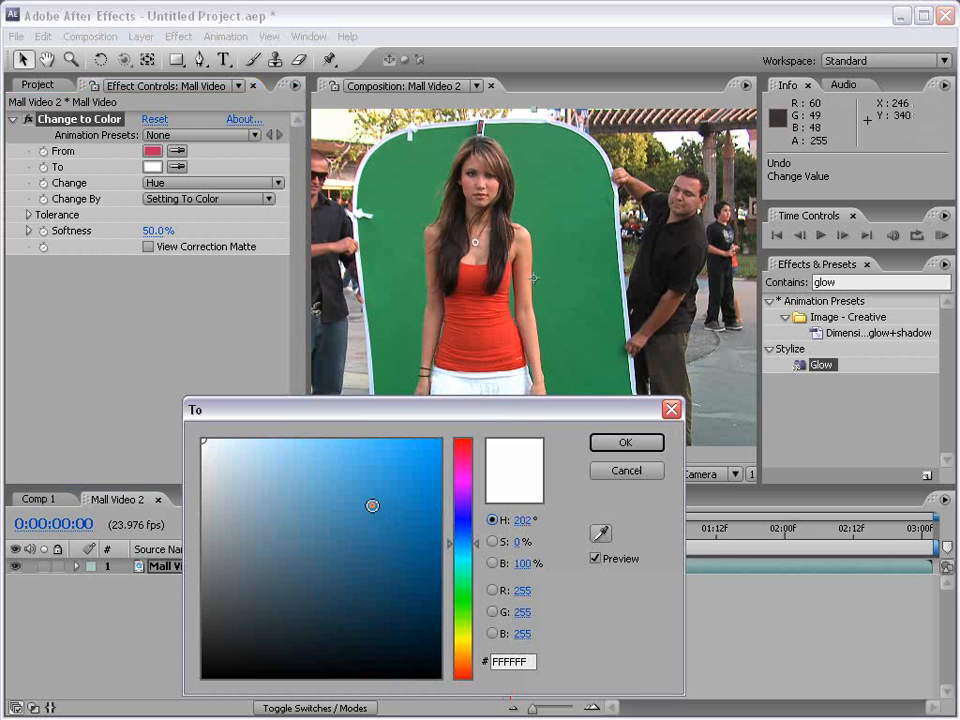
{"action": "left_click", "coordinate": [438, 483]}
{"action": "left_click_drag", "start_coordinate": [356, 487], "coordinate": [347, 476]}
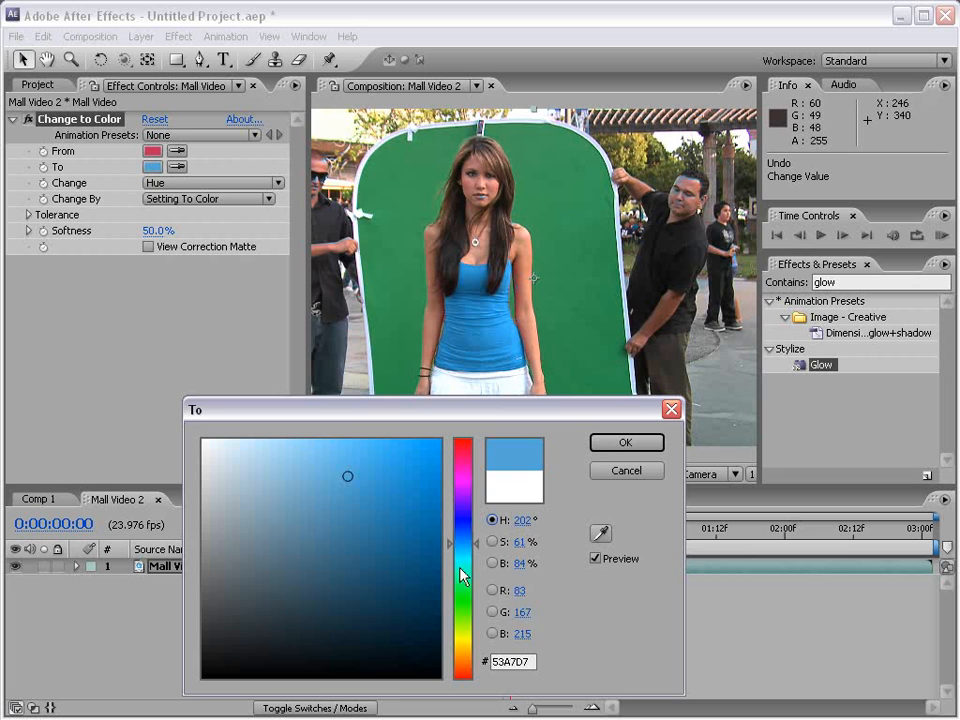
{"action": "left_click_drag", "start_coordinate": [462, 566], "coordinate": [464, 664]}
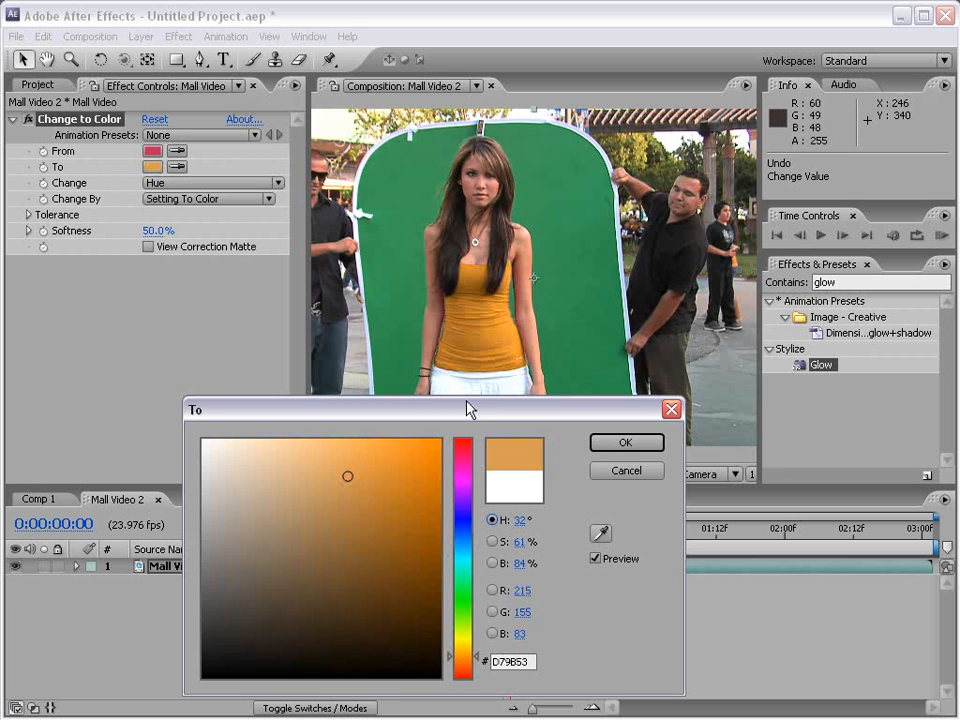
{"action": "left_click", "coordinate": [624, 443]}
{"action": "left_click", "coordinate": [28, 217]}
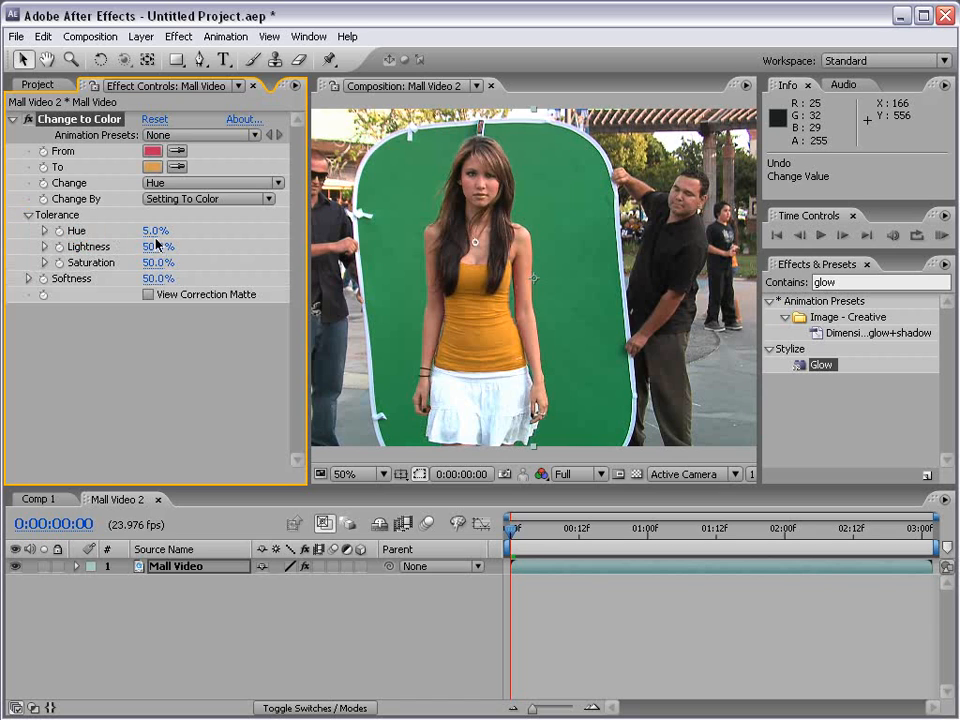
{"action": "mouse_move", "coordinate": [152, 230]}
{"action": "left_mouse_down"}
{"action": "mouse_move", "coordinate": [141, 230]}
{"action": "mouse_move", "coordinate": [150, 231]}
{"action": "left_mouse_up"}
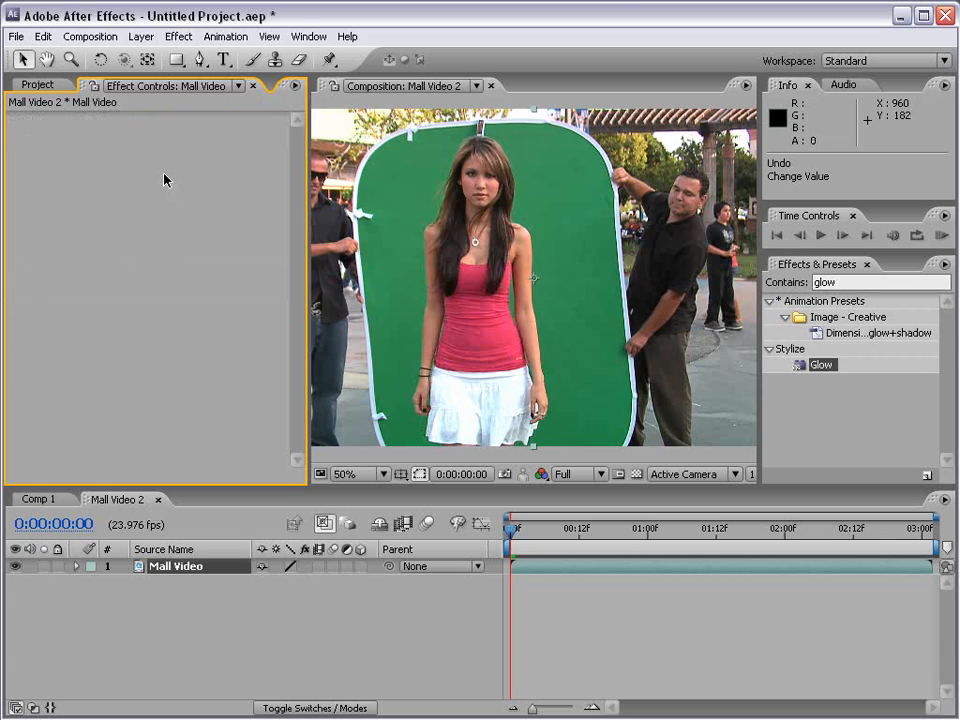